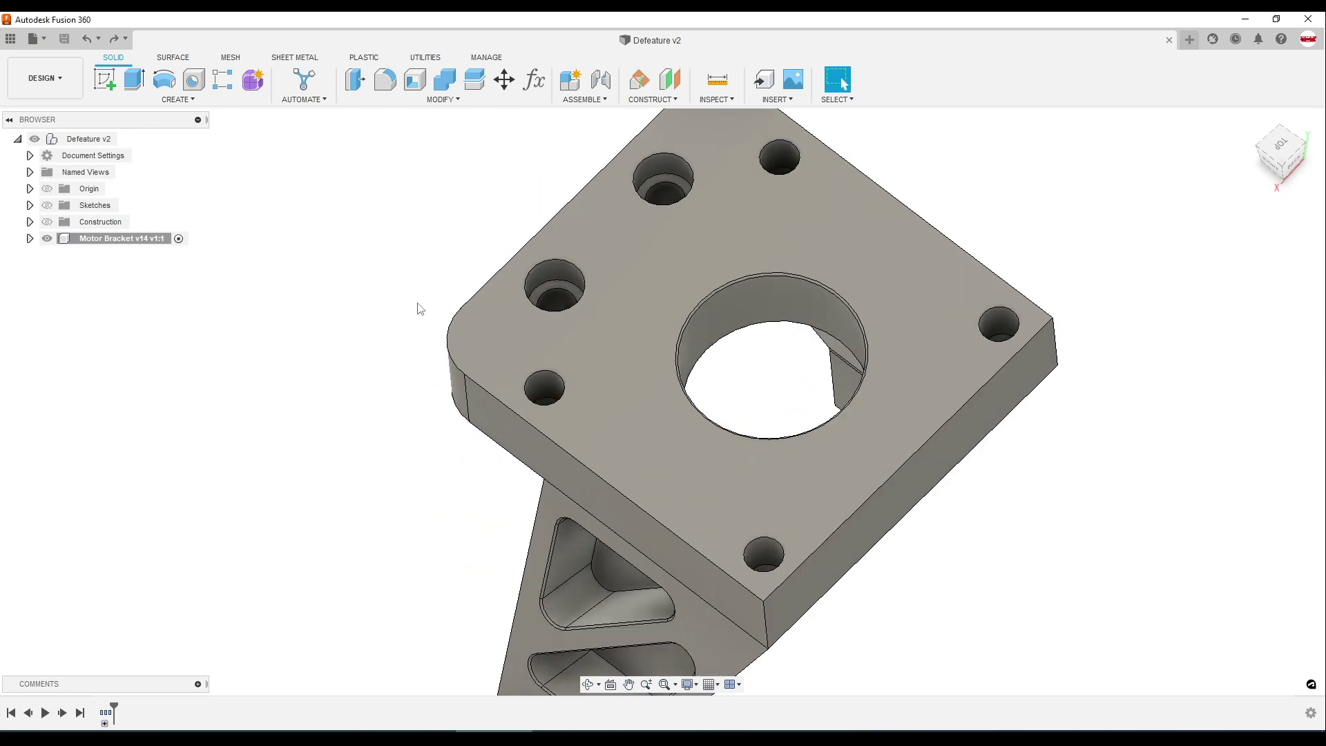
Try filling one small hole by deleting its face, then undo it
{"action": "left_click", "coordinate": [543, 390]}
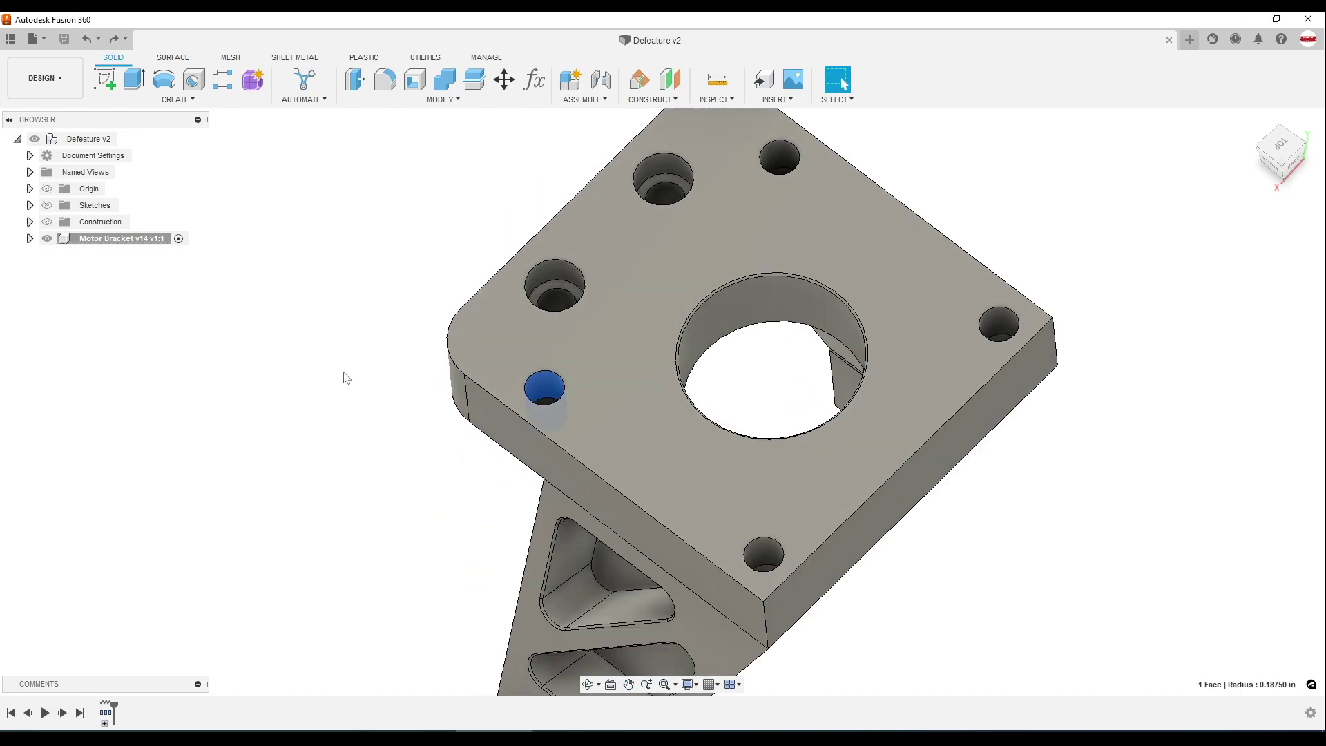
{"action": "key", "text": "Delete"}
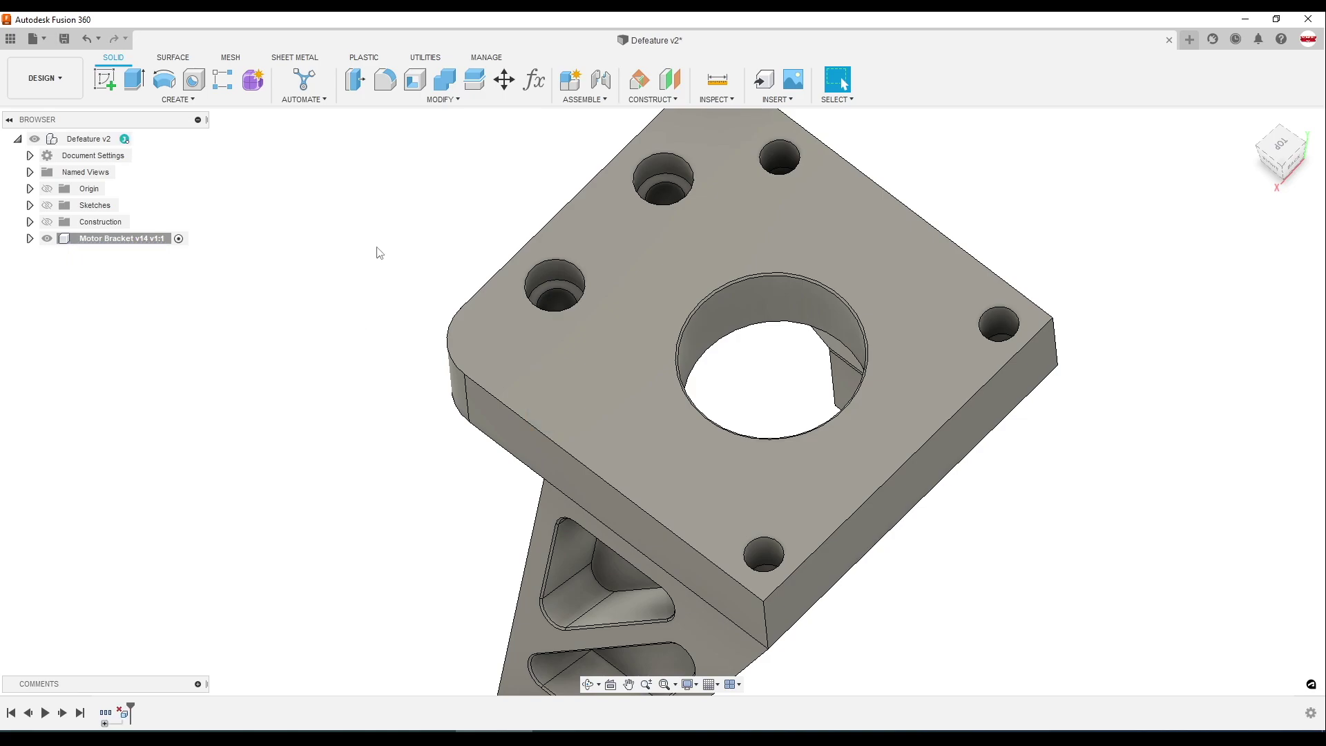
{"action": "key", "text": "ctrl+z"}
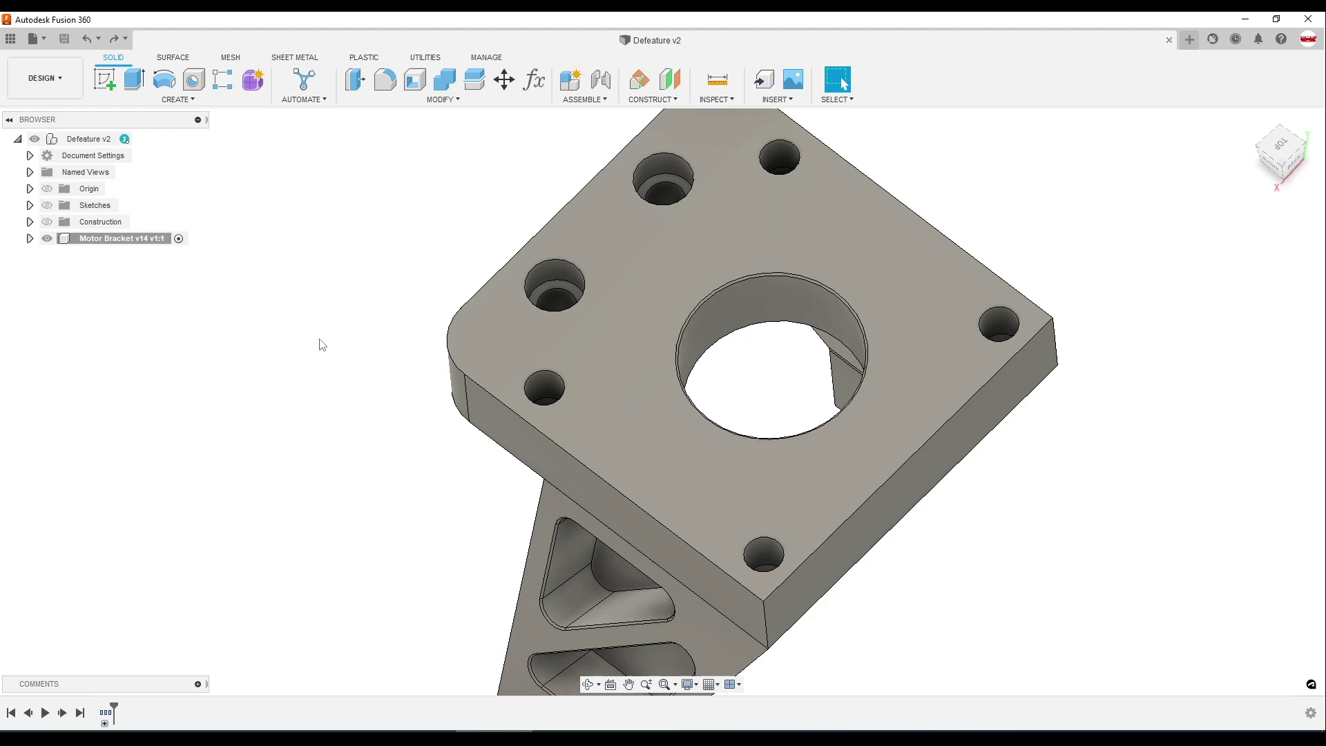
{"action": "middle_click_drag", "start_coordinate": [332, 299], "coordinate": [296, 311], "text": "shift"}
{"action": "scroll", "coordinate": [296, 312], "scroll_direction": "down", "scroll_amount": 3}
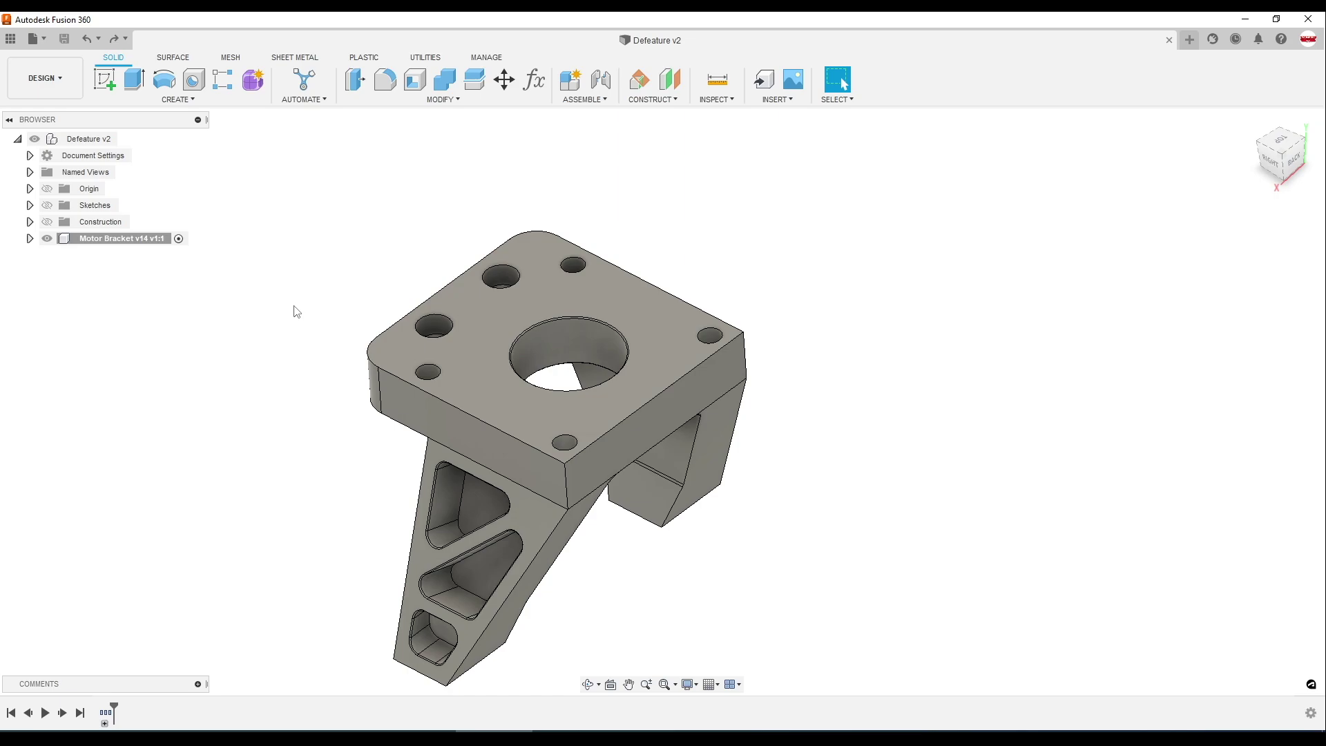
{"action": "scroll", "coordinate": [296, 311], "scroll_direction": "down", "scroll_amount": 1}
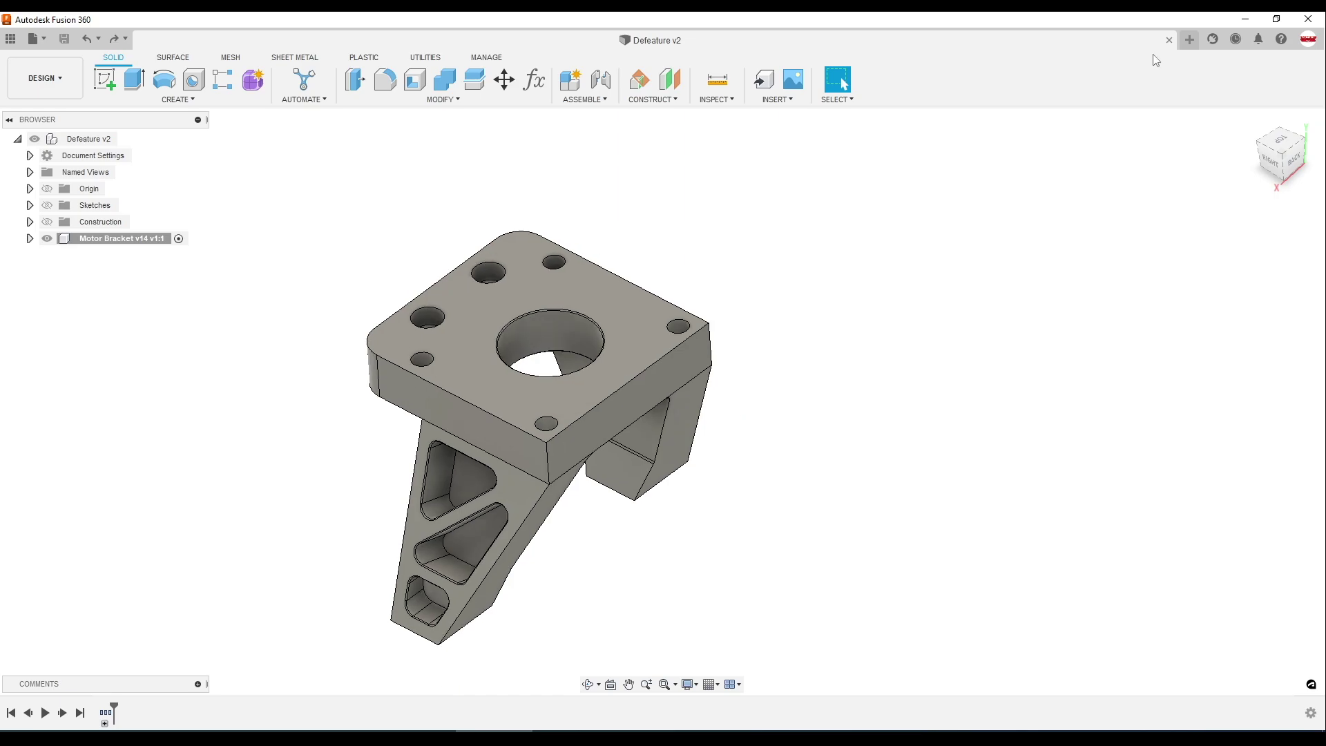
Enable Arrange and Simplify tools in the Design preferences
{"action": "left_click", "coordinate": [1307, 41]}
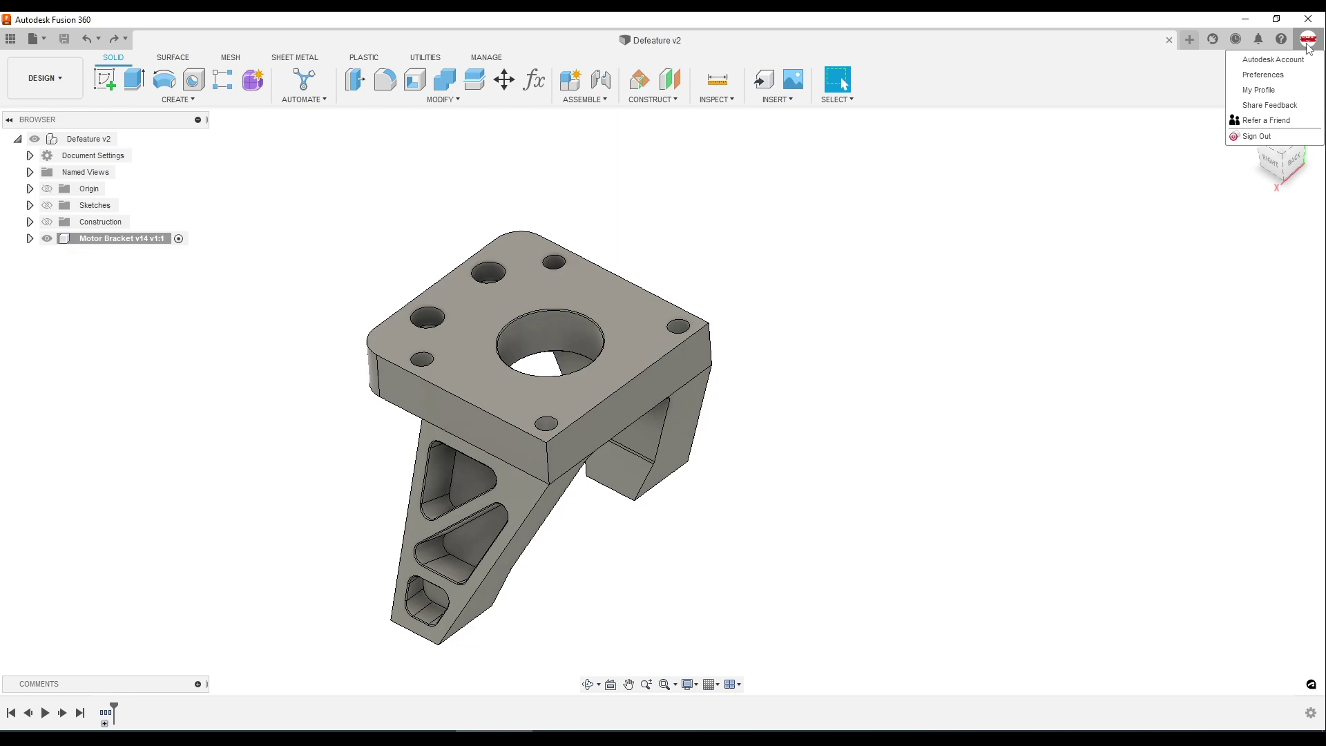
{"action": "left_click", "coordinate": [1263, 74]}
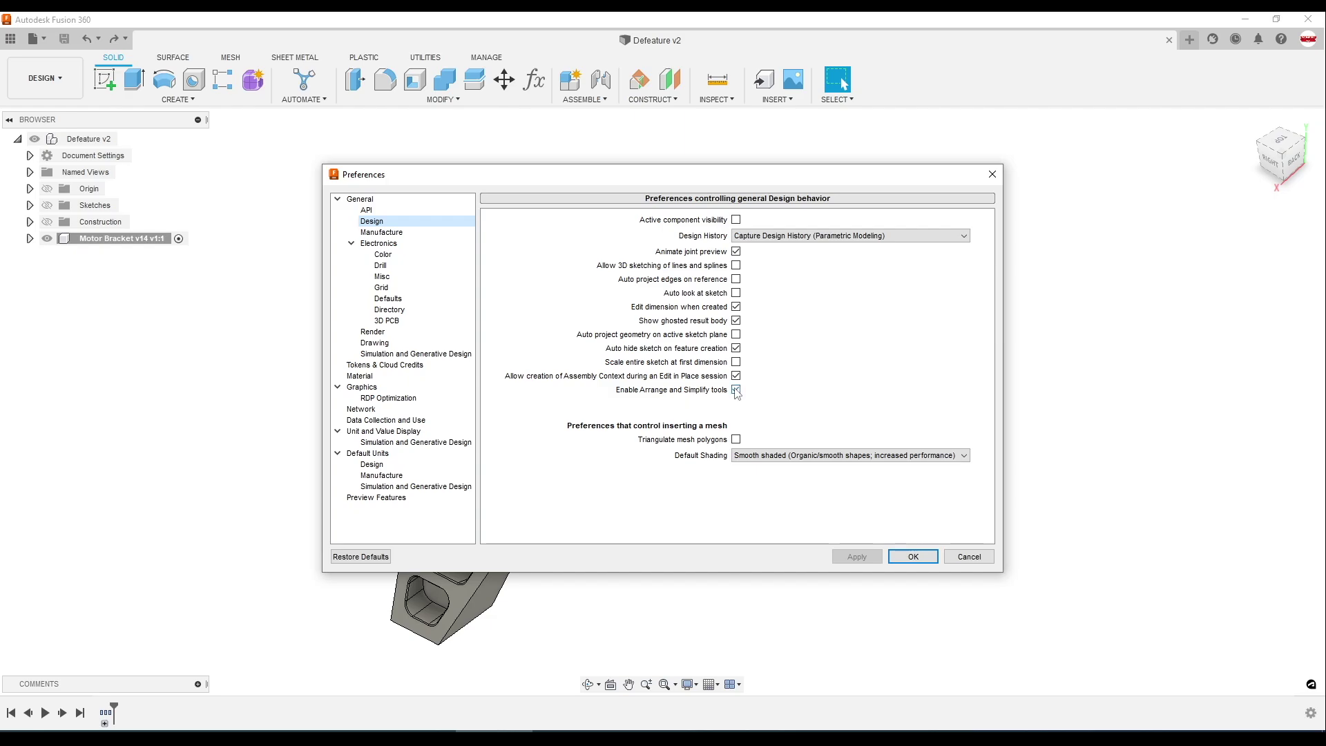
{"action": "left_click", "coordinate": [912, 556]}
{"action": "scroll", "coordinate": [382, 267], "scroll_direction": "up", "scroll_amount": 5}
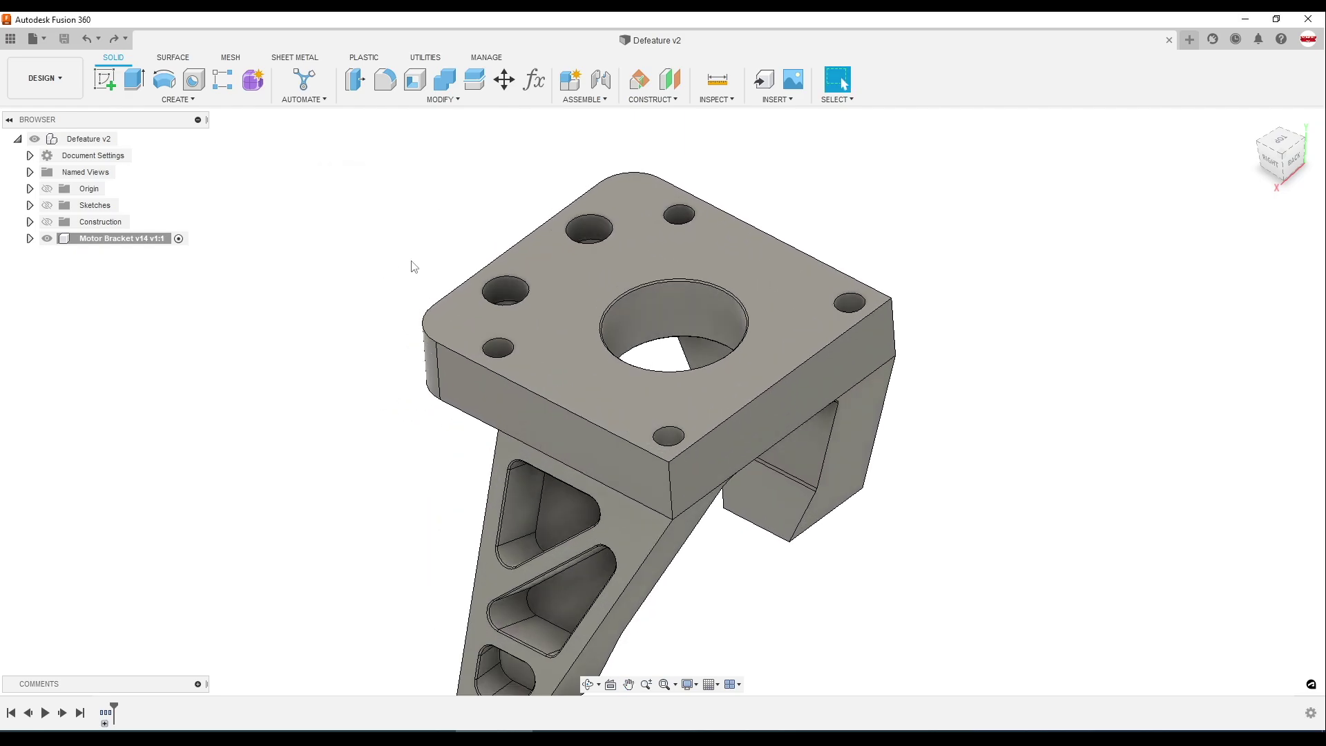
{"action": "scroll", "coordinate": [413, 266], "scroll_direction": "down", "scroll_amount": 3}
{"action": "right_click", "coordinate": [90, 139]}
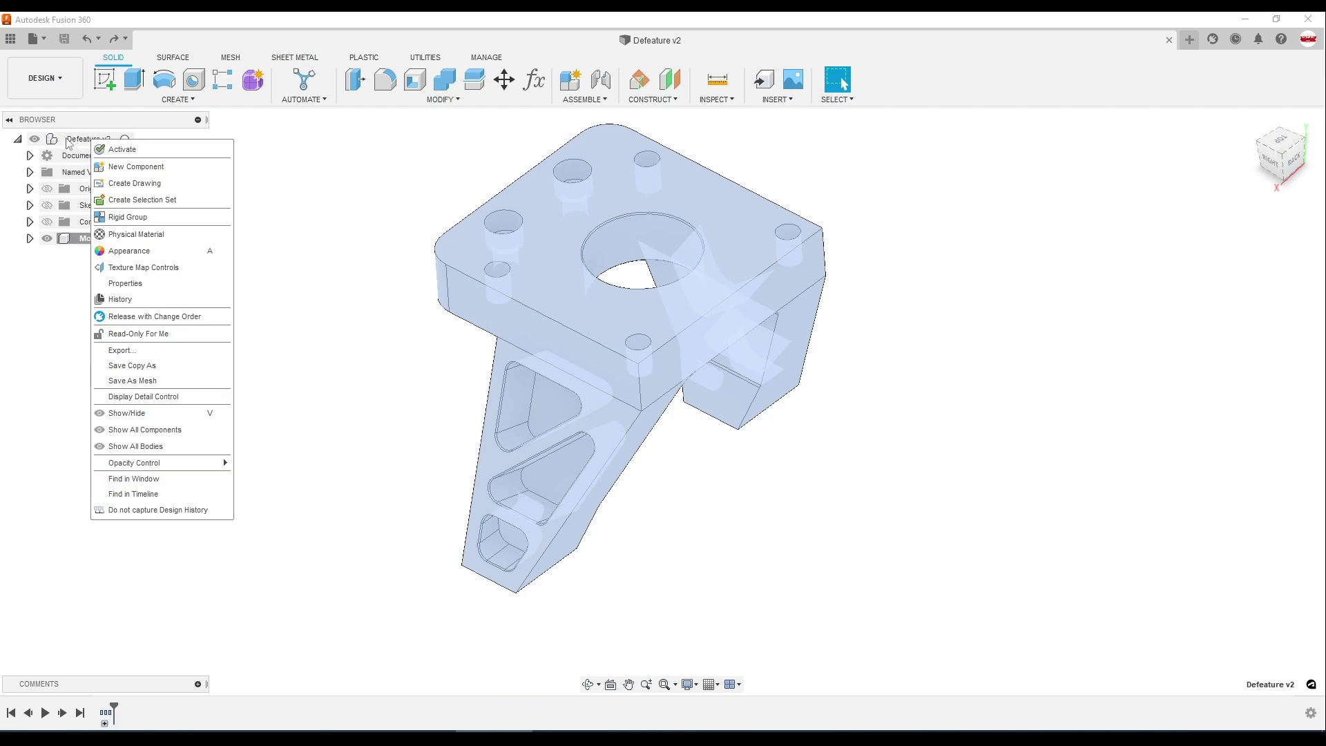
{"action": "left_click", "coordinate": [165, 515]}
{"action": "left_click", "coordinate": [689, 401]}
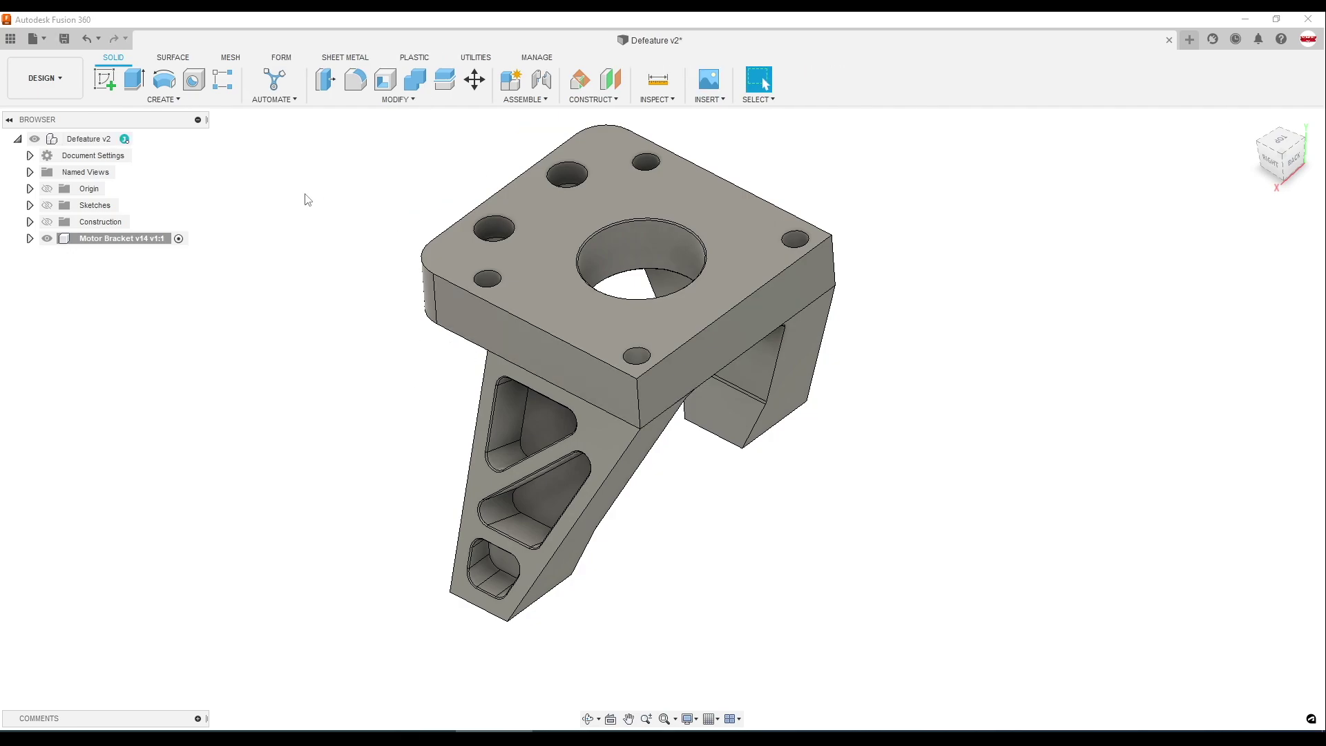
{"action": "key", "text": "ctrl+z"}
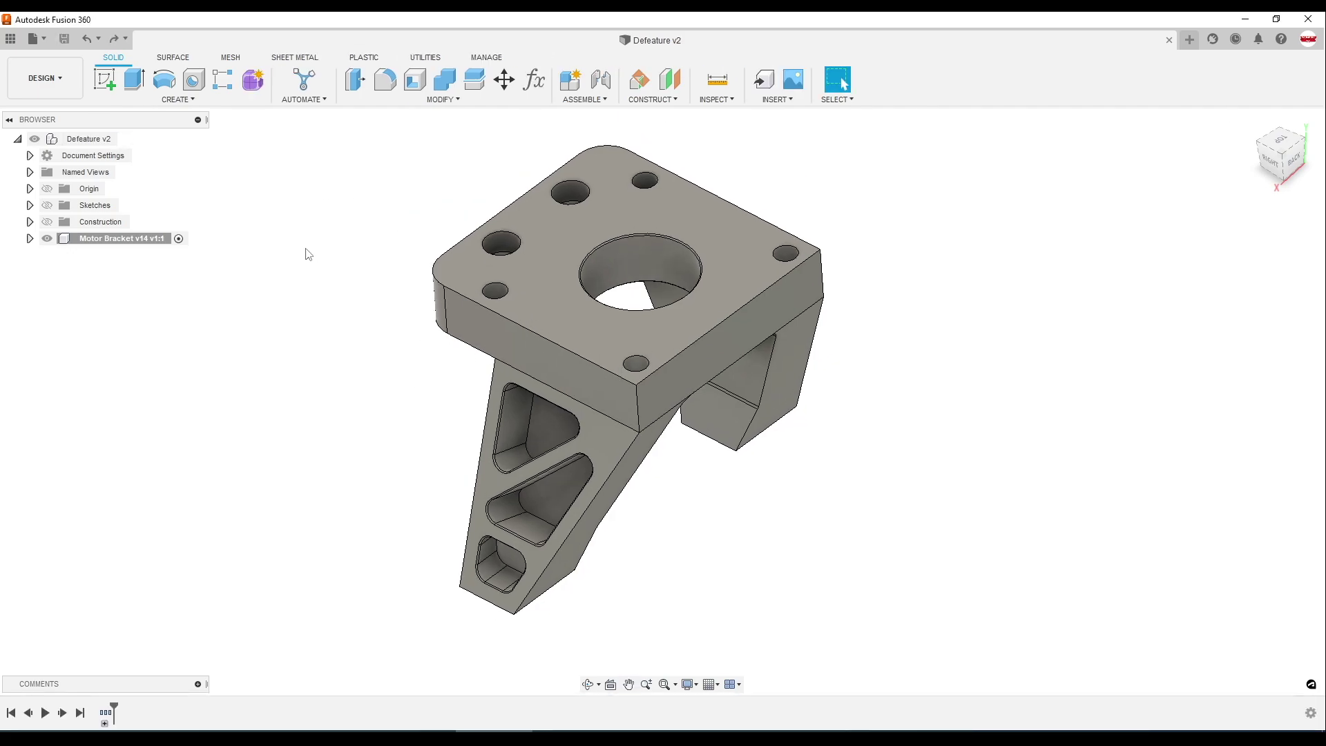
Start Remove Features from MODIFY > Simplify, try Extrude and Select All, then clear every type
{"action": "left_click", "coordinate": [442, 99]}
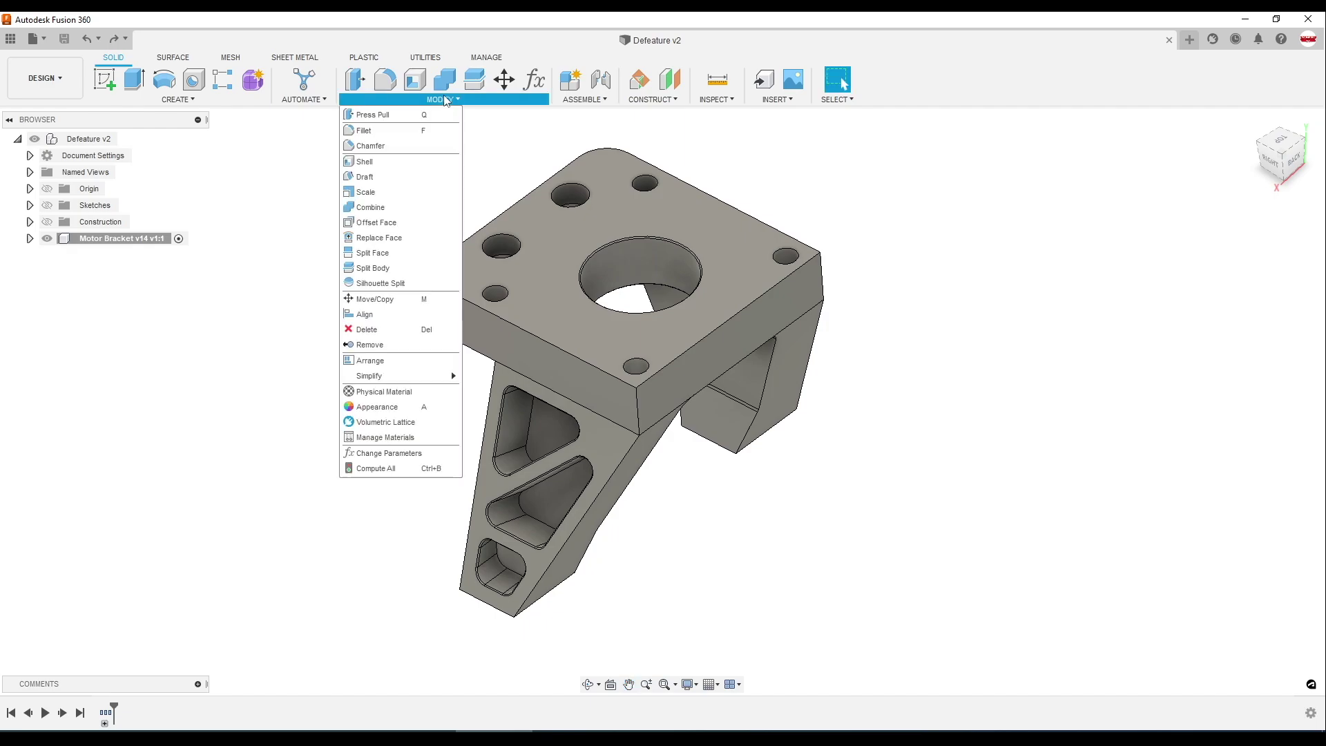
{"action": "mouse_move", "coordinate": [403, 385]}
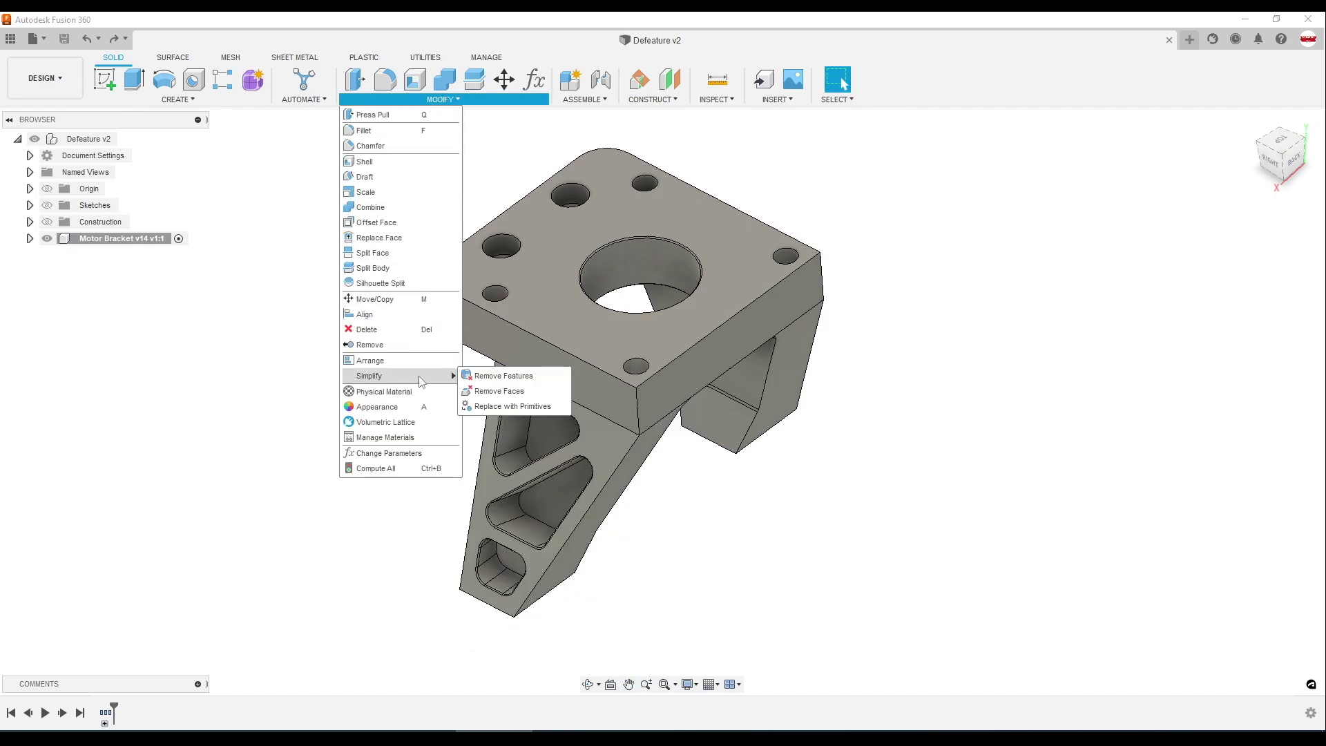
{"action": "left_click", "coordinate": [467, 380]}
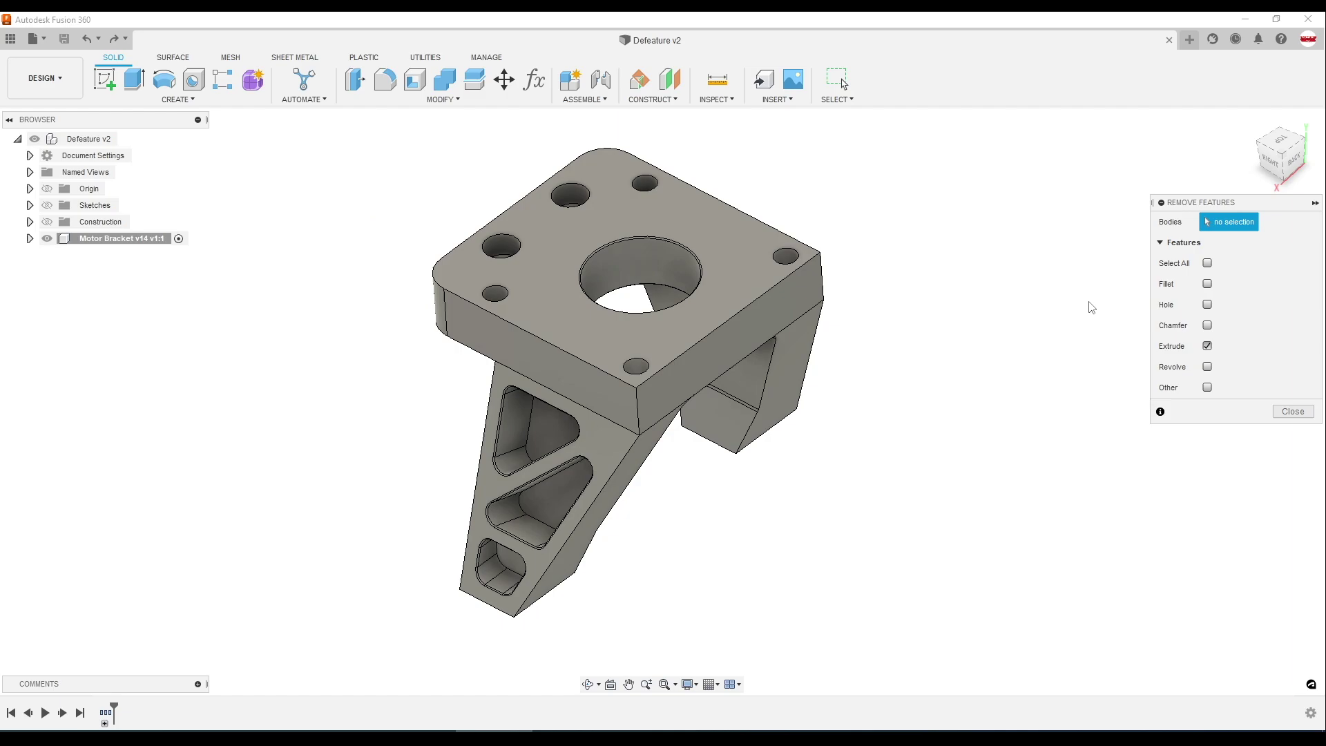
{"action": "left_click", "coordinate": [1207, 346]}
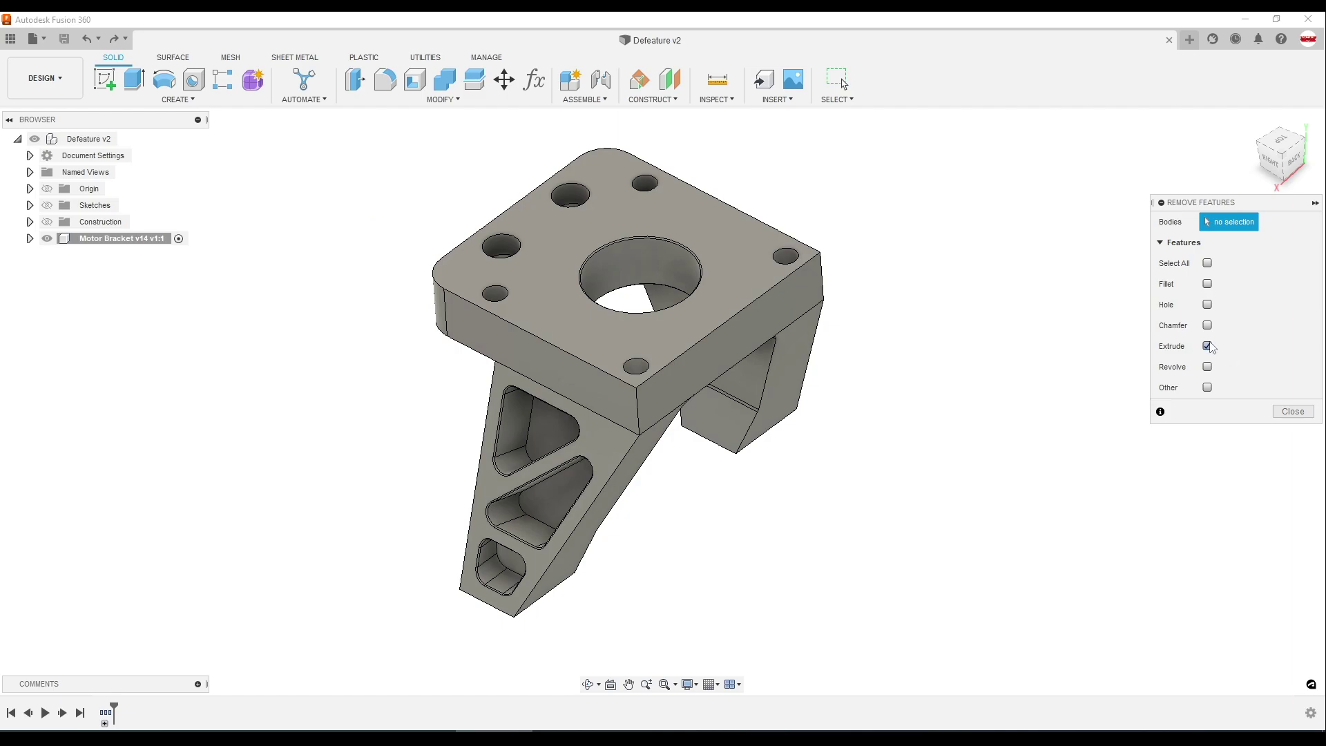
{"action": "left_click", "coordinate": [1208, 264]}
{"action": "left_click", "coordinate": [1208, 264]}
{"action": "left_click", "coordinate": [1207, 346]}
Target Hole features on the bracket body and lower Feature Size to flag six small holes
{"action": "left_click", "coordinate": [748, 269]}
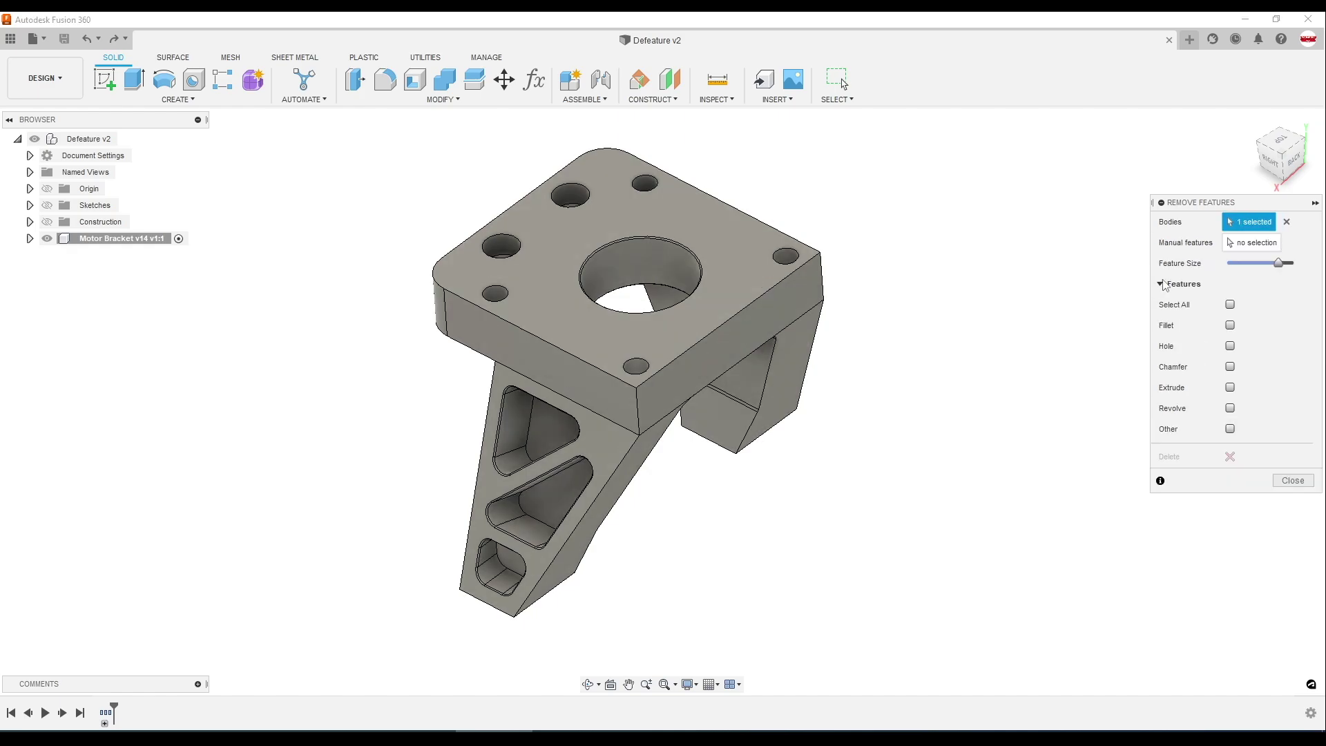
{"action": "middle_click_drag", "start_coordinate": [961, 331], "coordinate": [988, 352], "text": "shift"}
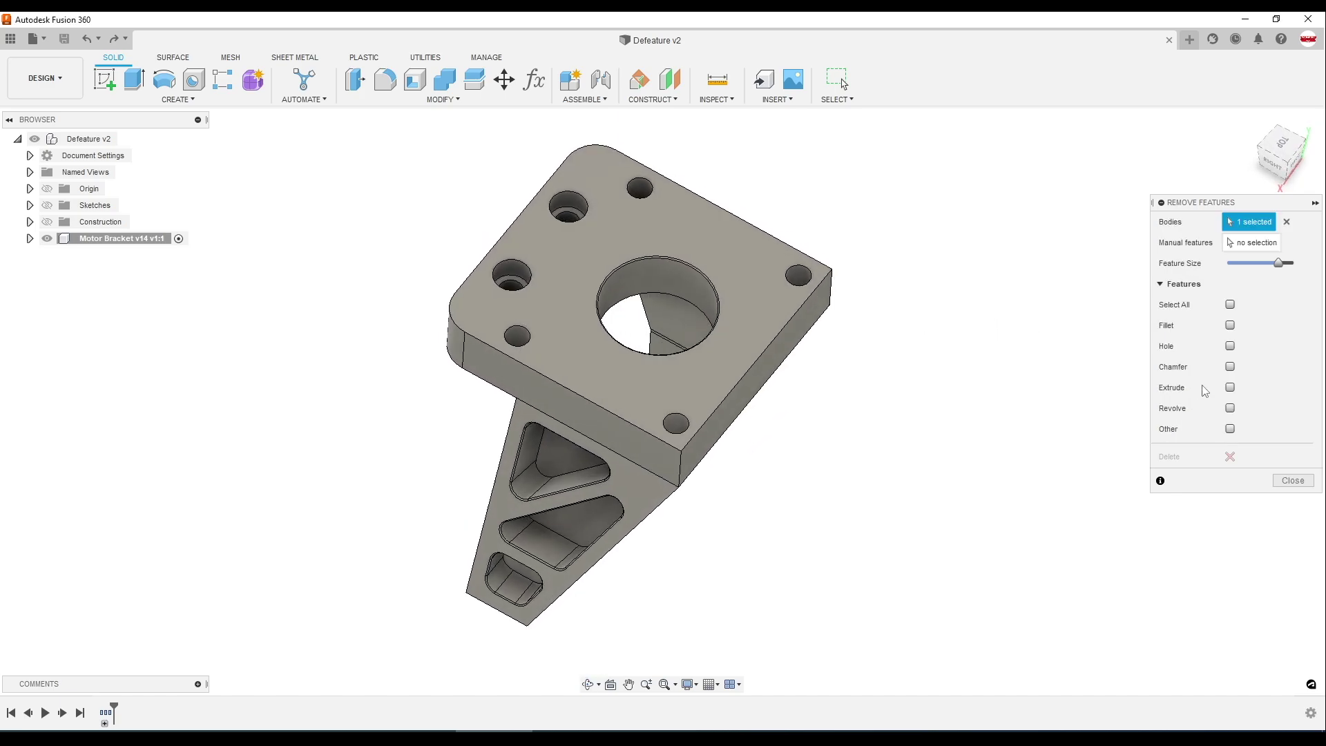
{"action": "left_click", "coordinate": [1230, 346]}
{"action": "middle_click_drag", "start_coordinate": [992, 303], "coordinate": [1078, 325], "text": "shift"}
{"action": "mouse_move", "coordinate": [1276, 263]}
{"action": "left_mouse_down"}
{"action": "mouse_move", "coordinate": [1247, 268]}
{"action": "mouse_move", "coordinate": [1269, 273]}
{"action": "mouse_move", "coordinate": [1247, 279]}
{"action": "mouse_move", "coordinate": [1260, 283]}
{"action": "left_mouse_up"}
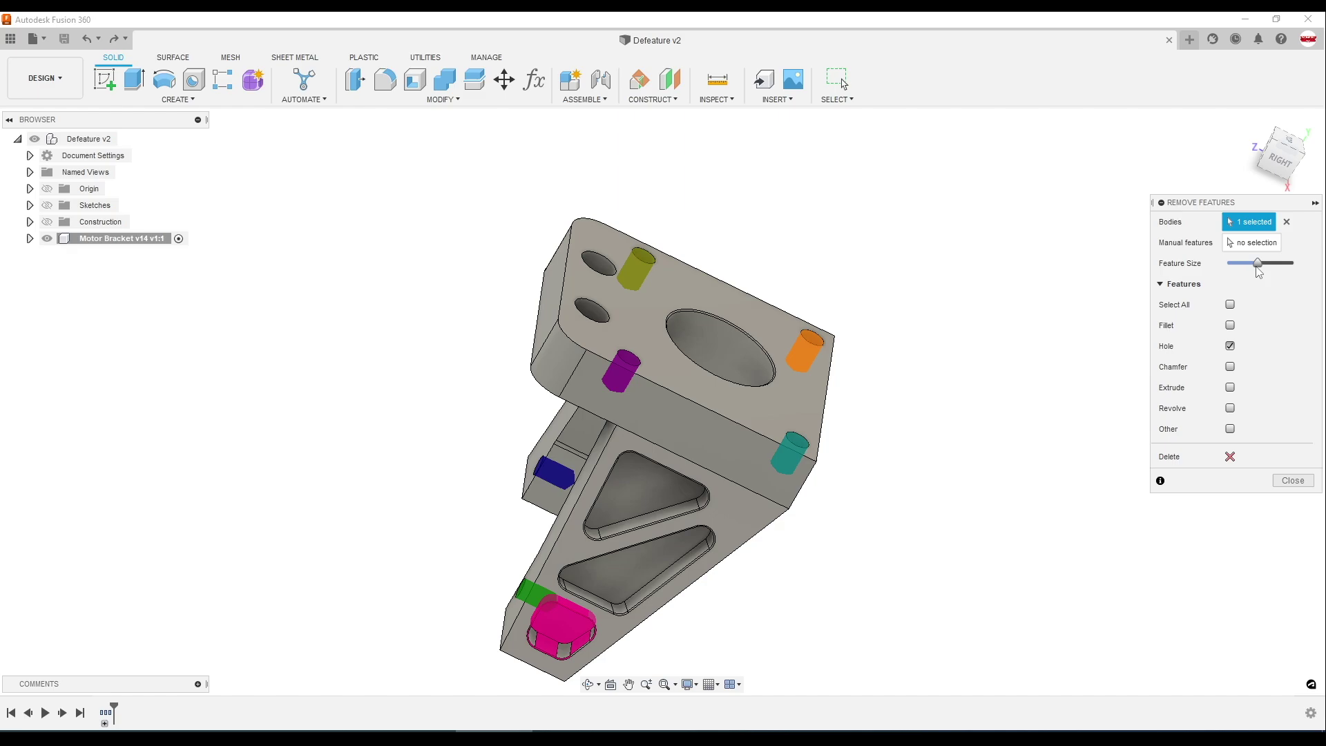
{"action": "mouse_move", "coordinate": [1259, 272]}
{"action": "left_mouse_down"}
{"action": "mouse_move", "coordinate": [1241, 269]}
{"action": "mouse_move", "coordinate": [1252, 268]}
{"action": "left_mouse_up"}
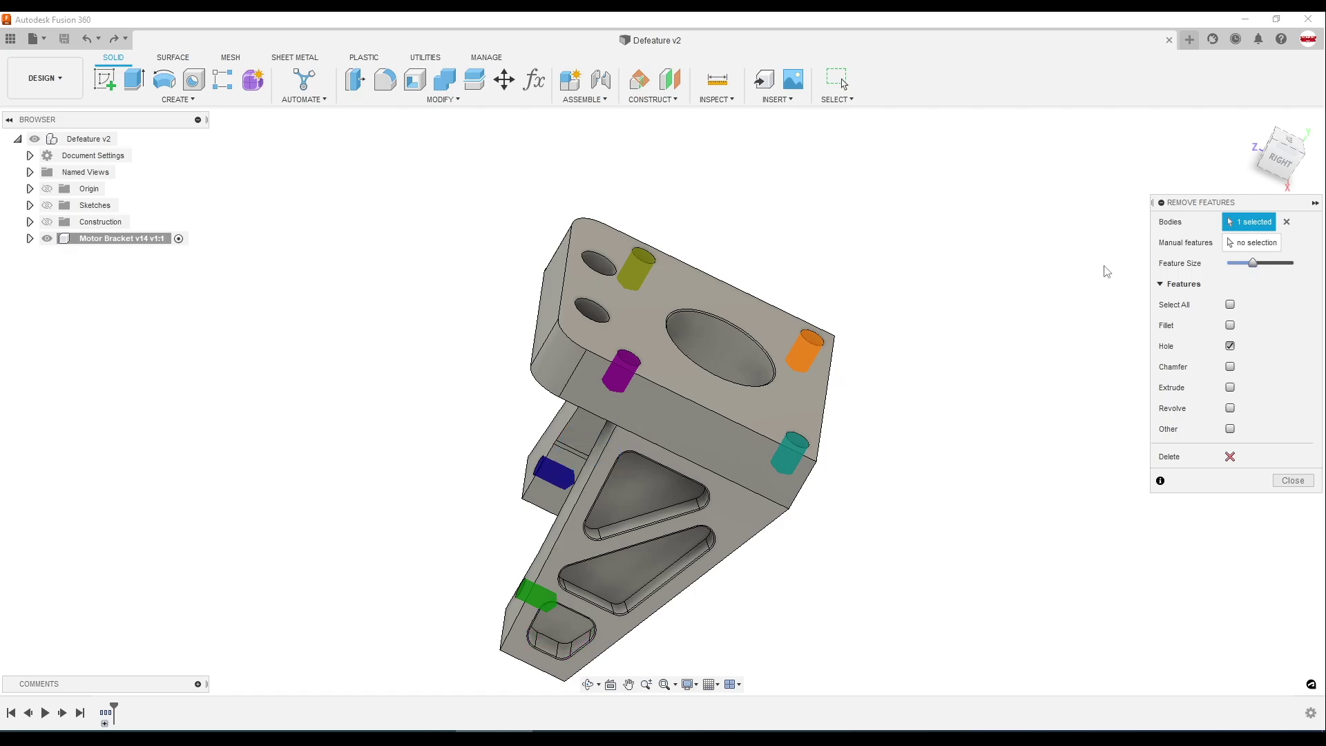
{"action": "middle_click_drag", "start_coordinate": [1104, 269], "coordinate": [923, 390], "text": "shift"}
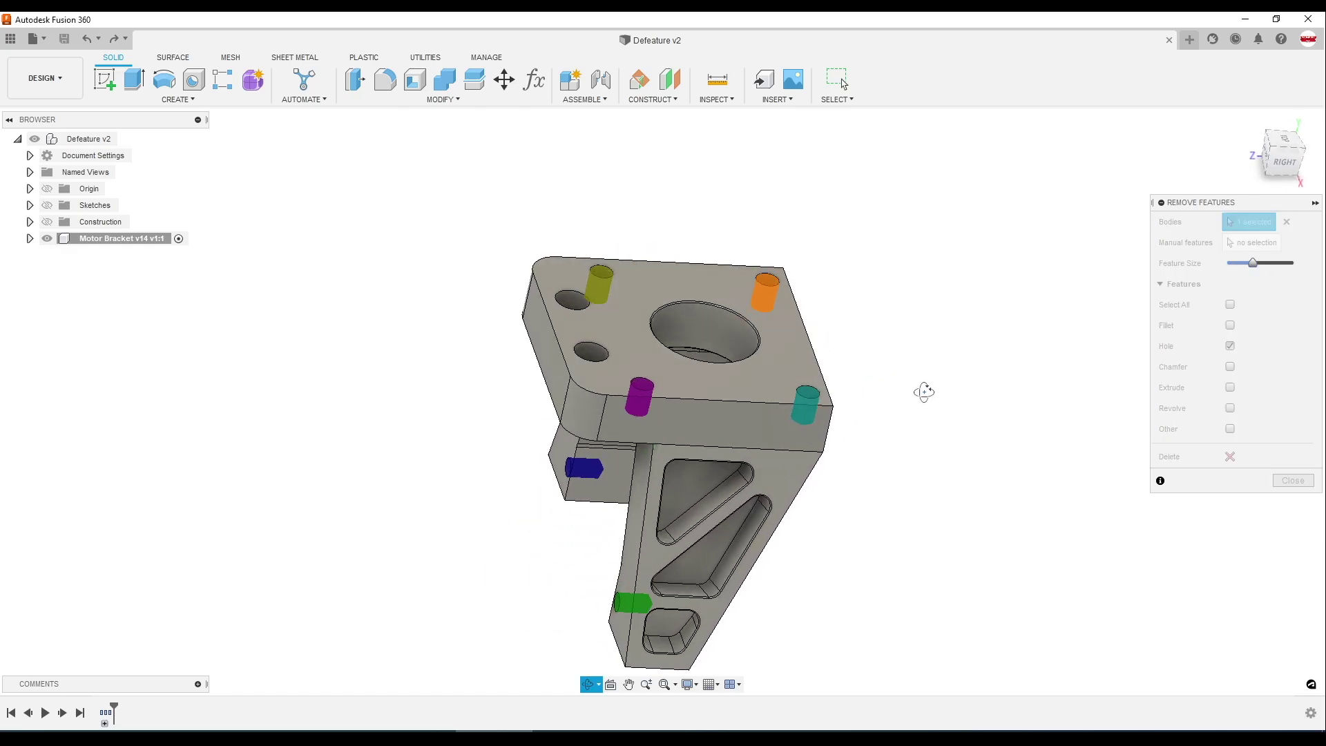
Delete the flagged small holes, then raise the Feature Size limit
{"action": "left_click", "coordinate": [1230, 457]}
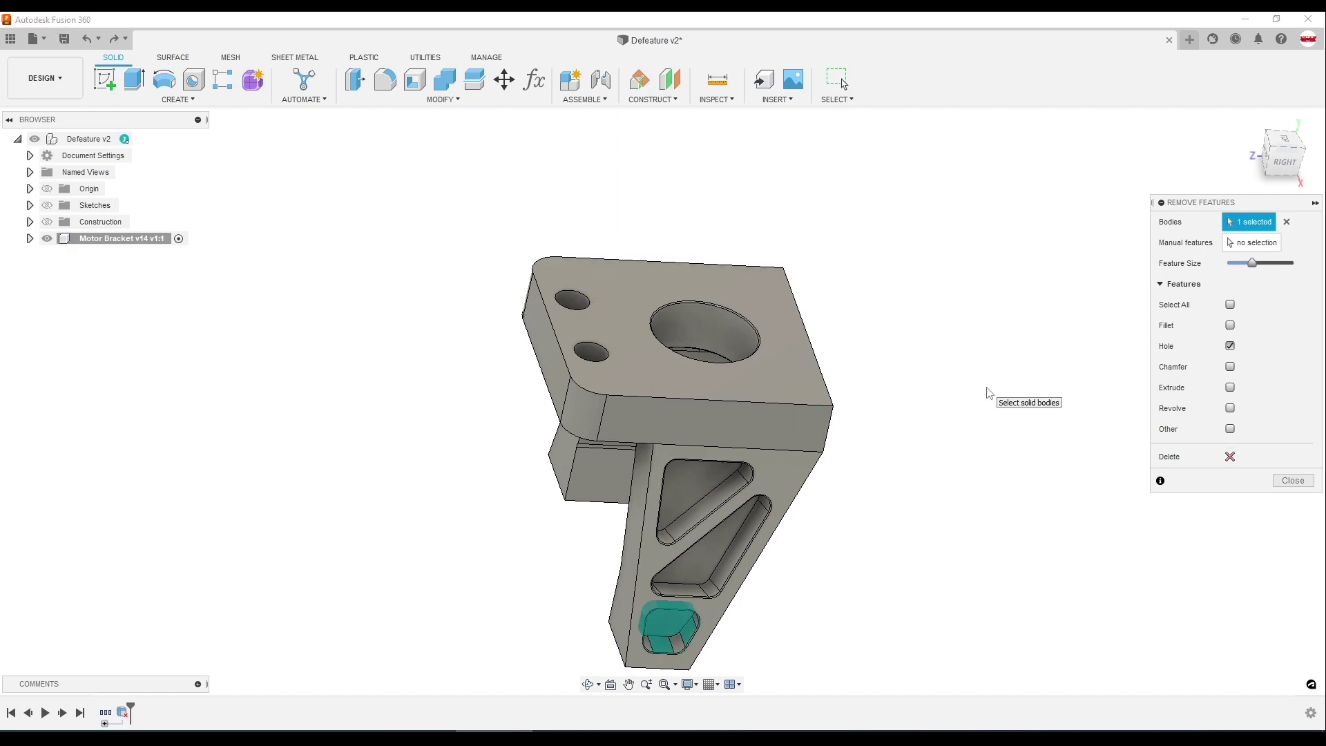
{"action": "middle_click_drag", "start_coordinate": [991, 393], "coordinate": [1057, 399], "text": "shift"}
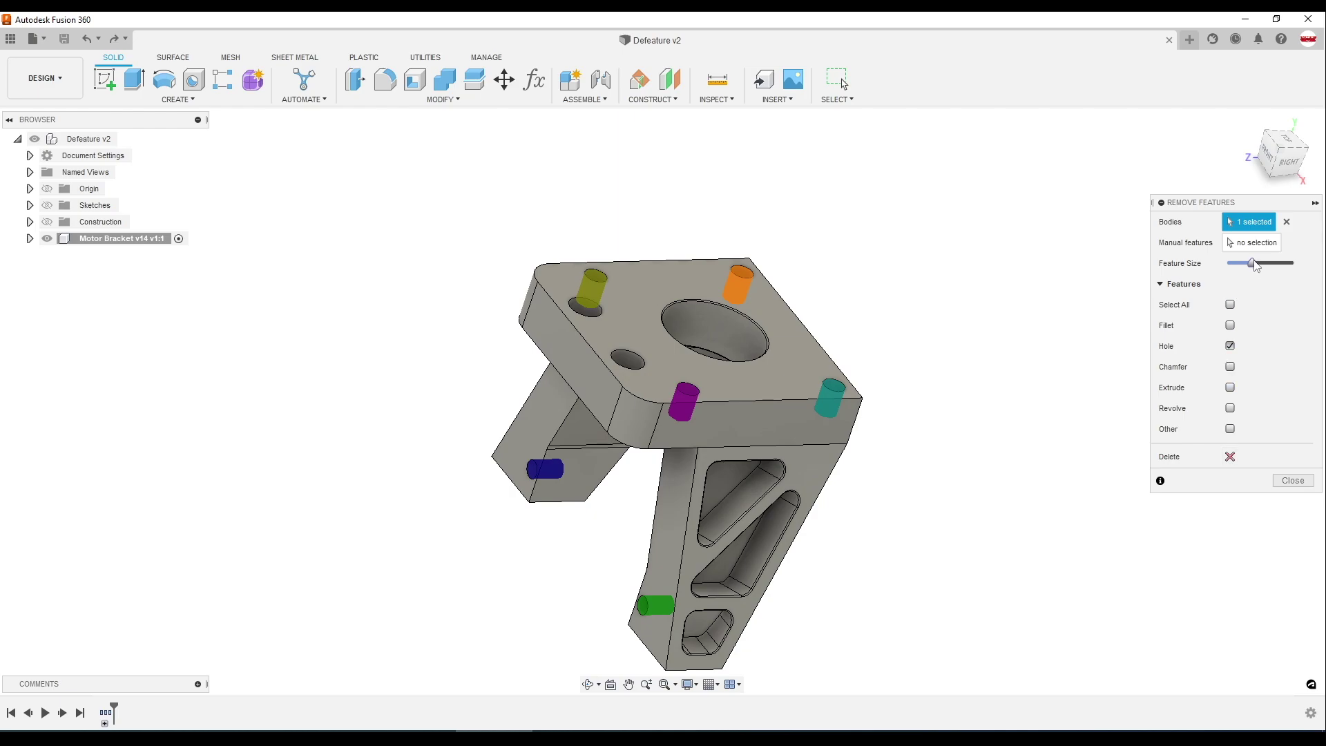
{"action": "left_click_drag", "start_coordinate": [1253, 269], "coordinate": [1268, 268]}
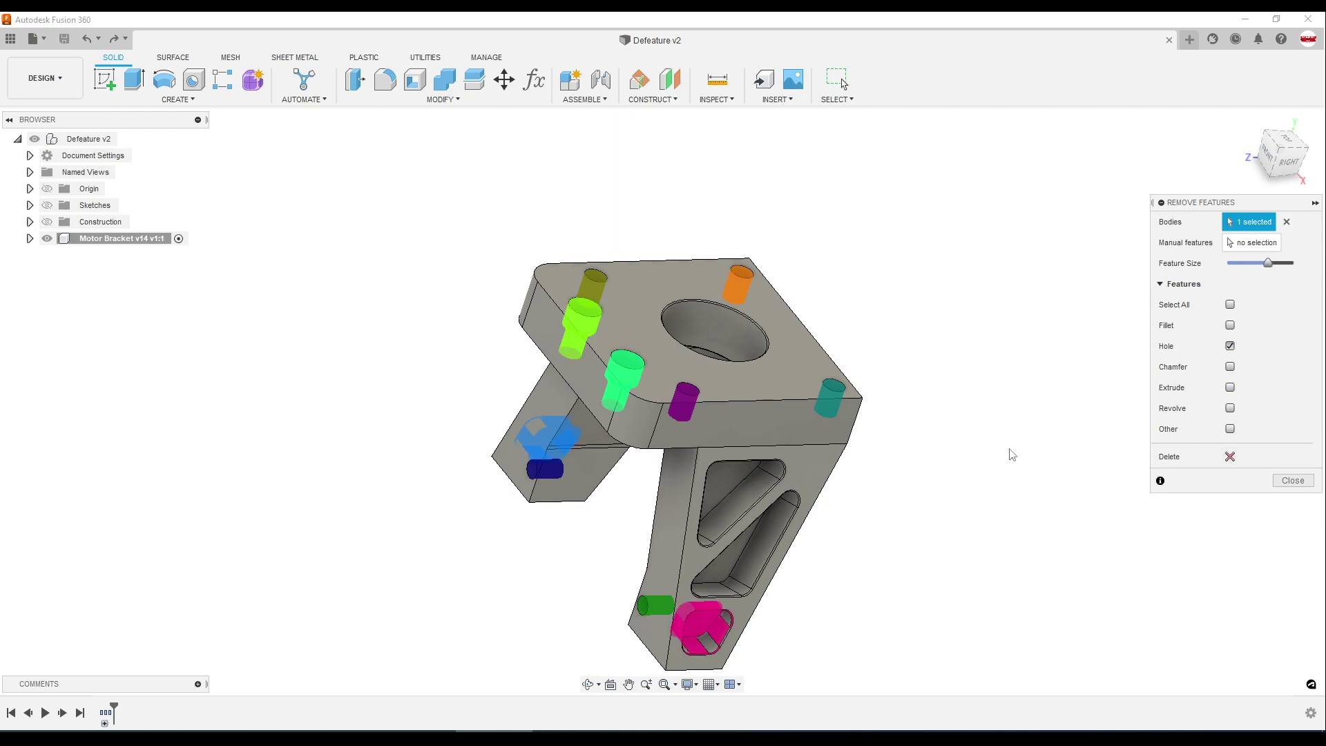
{"action": "middle_click_drag", "start_coordinate": [1008, 453], "coordinate": [966, 428], "text": "shift"}
{"action": "scroll", "coordinate": [967, 428], "scroll_direction": "up", "scroll_amount": 3}
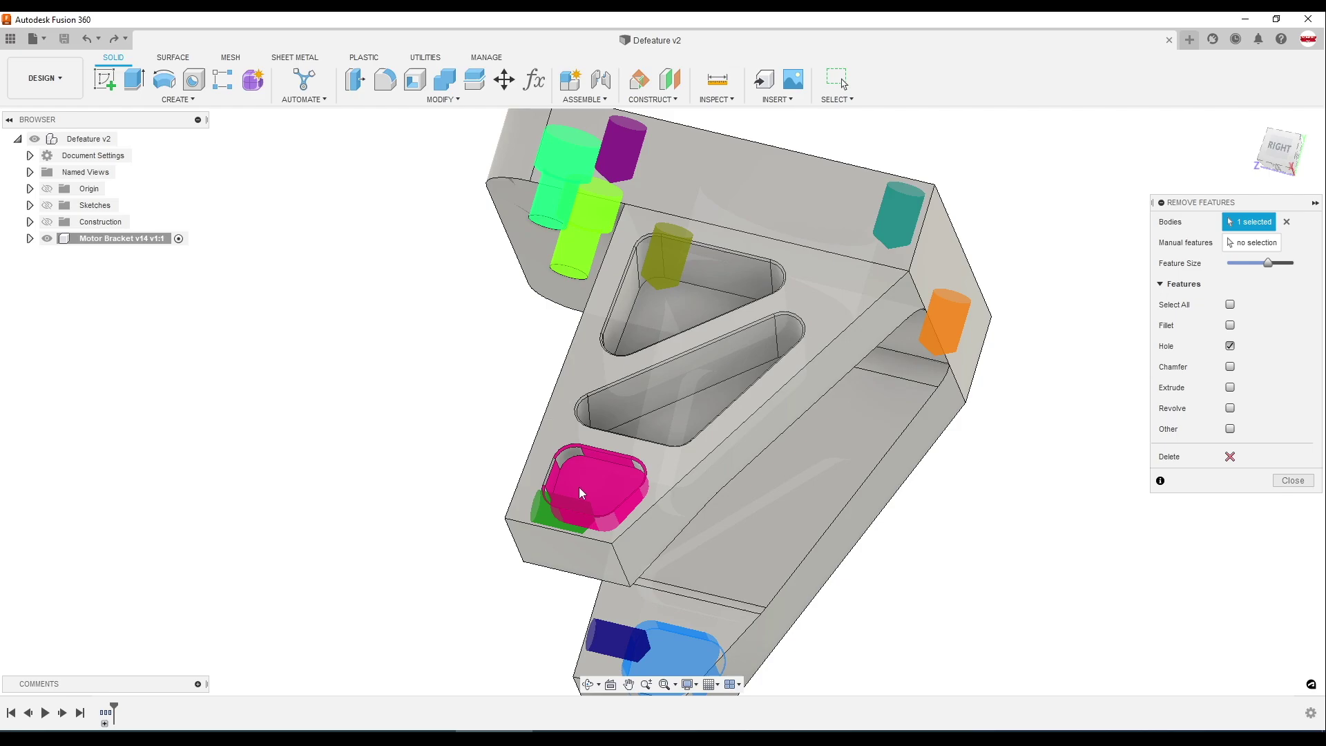
Manually pick two more hole features, delete them, and close Remove Features
{"action": "left_click", "coordinate": [1215, 250]}
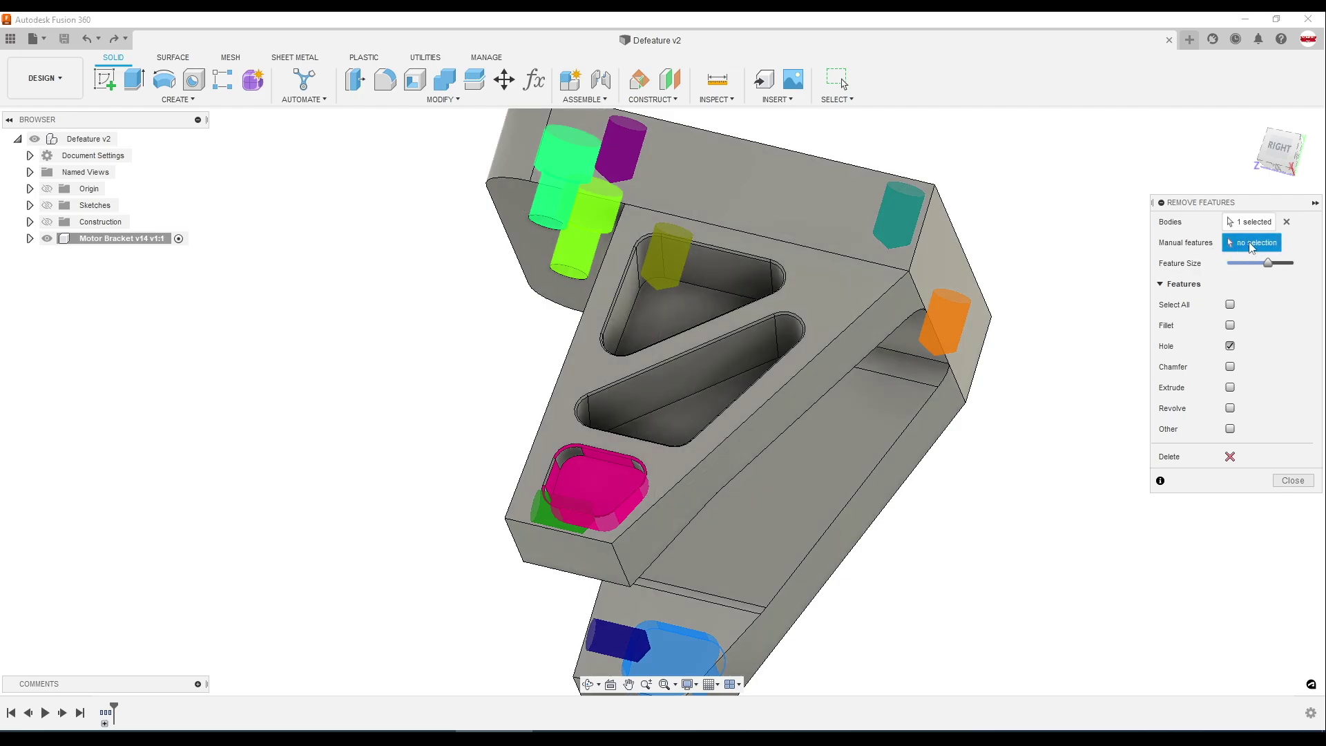
{"action": "left_click", "coordinate": [588, 482]}
{"action": "middle_click_drag", "start_coordinate": [588, 482], "coordinate": [593, 297], "text": "shift"}
{"action": "left_click", "coordinate": [610, 319]}
{"action": "middle_click_drag", "start_coordinate": [764, 319], "coordinate": [1218, 419], "text": "shift"}
{"action": "left_click", "coordinate": [1230, 457]}
{"action": "middle_click_drag", "start_coordinate": [1042, 355], "coordinate": [1046, 253], "text": "shift"}
{"action": "left_click", "coordinate": [1293, 480]}
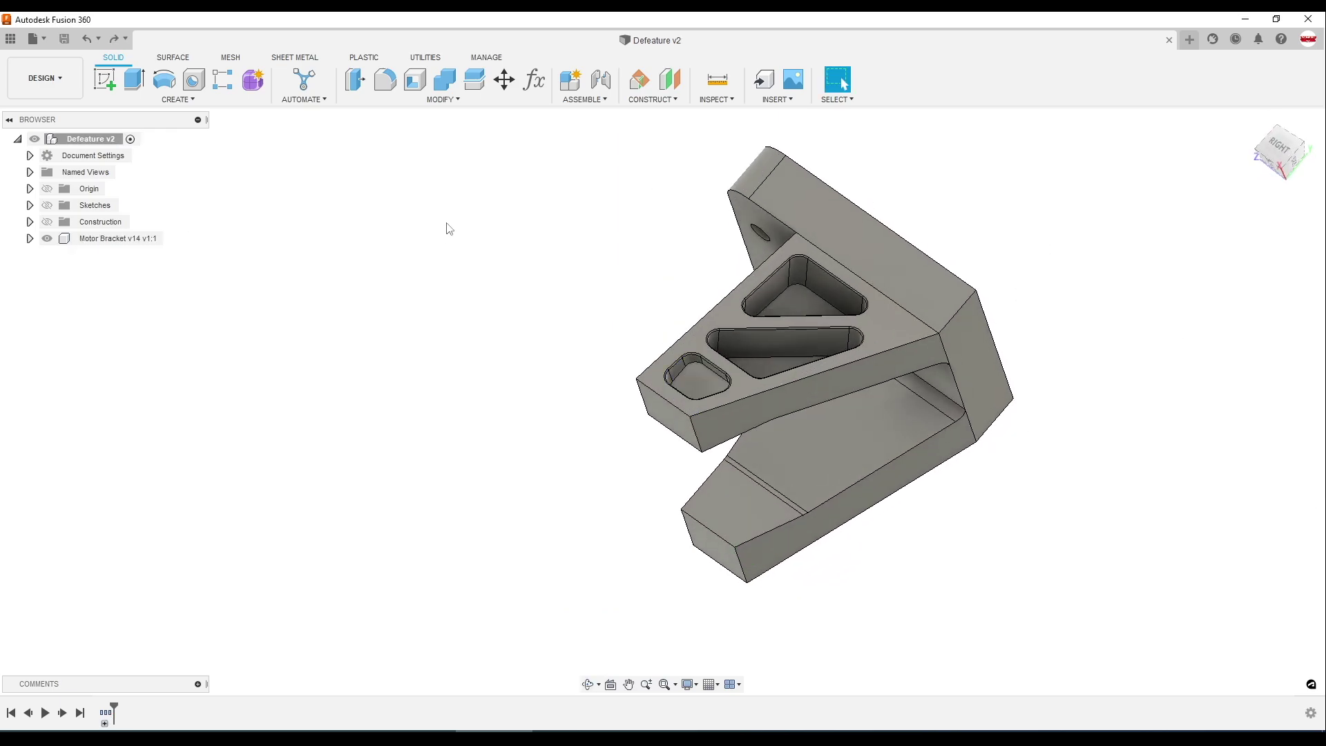
Zoom in and out to inspect the bracket's three tapered lightening pockets
{"action": "scroll", "coordinate": [661, 282], "scroll_direction": "up", "scroll_amount": 10}
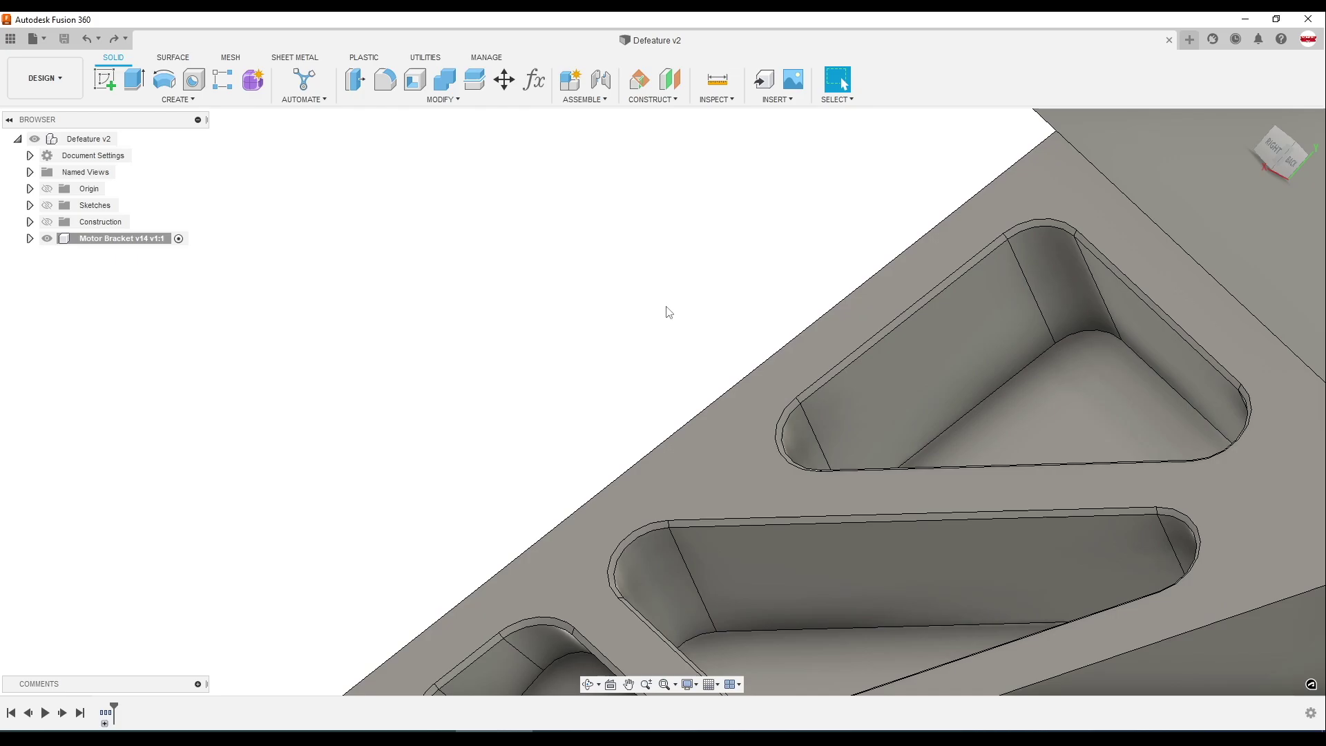
{"action": "scroll", "coordinate": [631, 344], "scroll_direction": "down", "scroll_amount": 10}
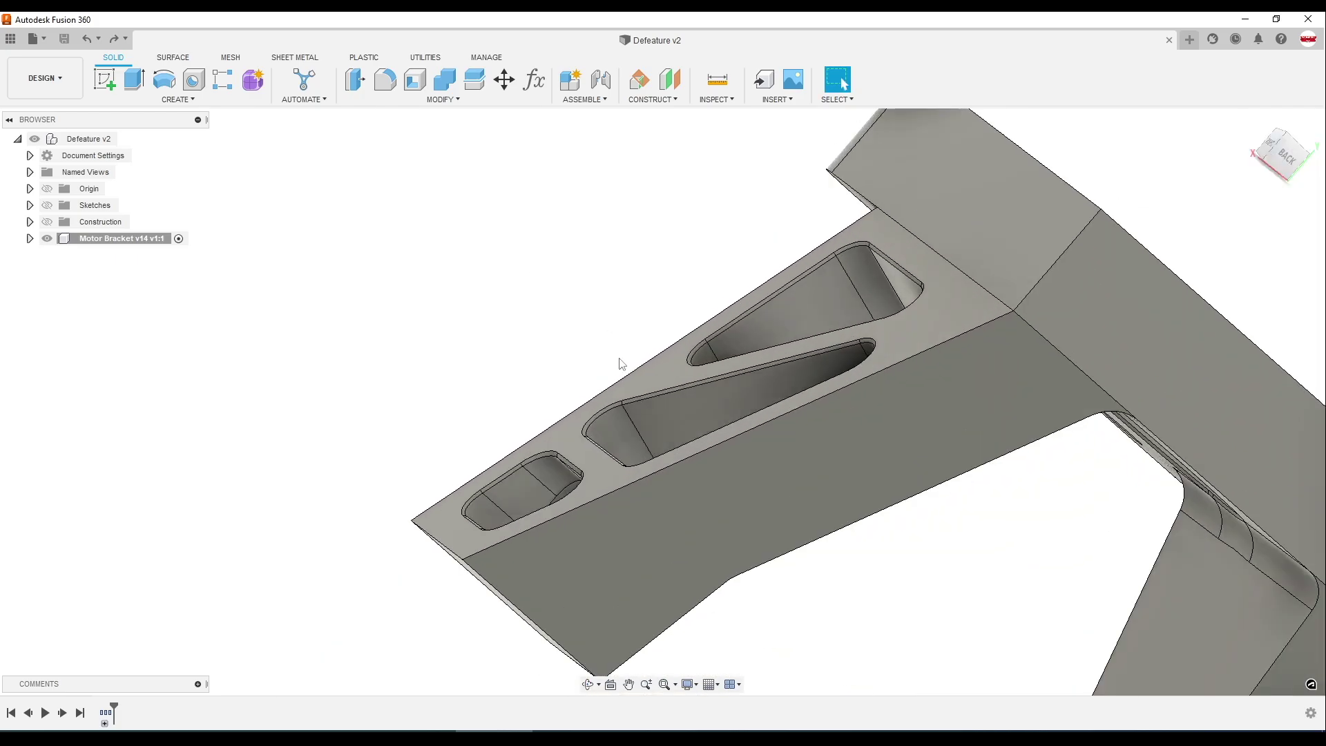
{"action": "scroll", "coordinate": [621, 364], "scroll_direction": "up", "scroll_amount": 3}
{"action": "scroll", "coordinate": [660, 428], "scroll_direction": "down", "scroll_amount": 4}
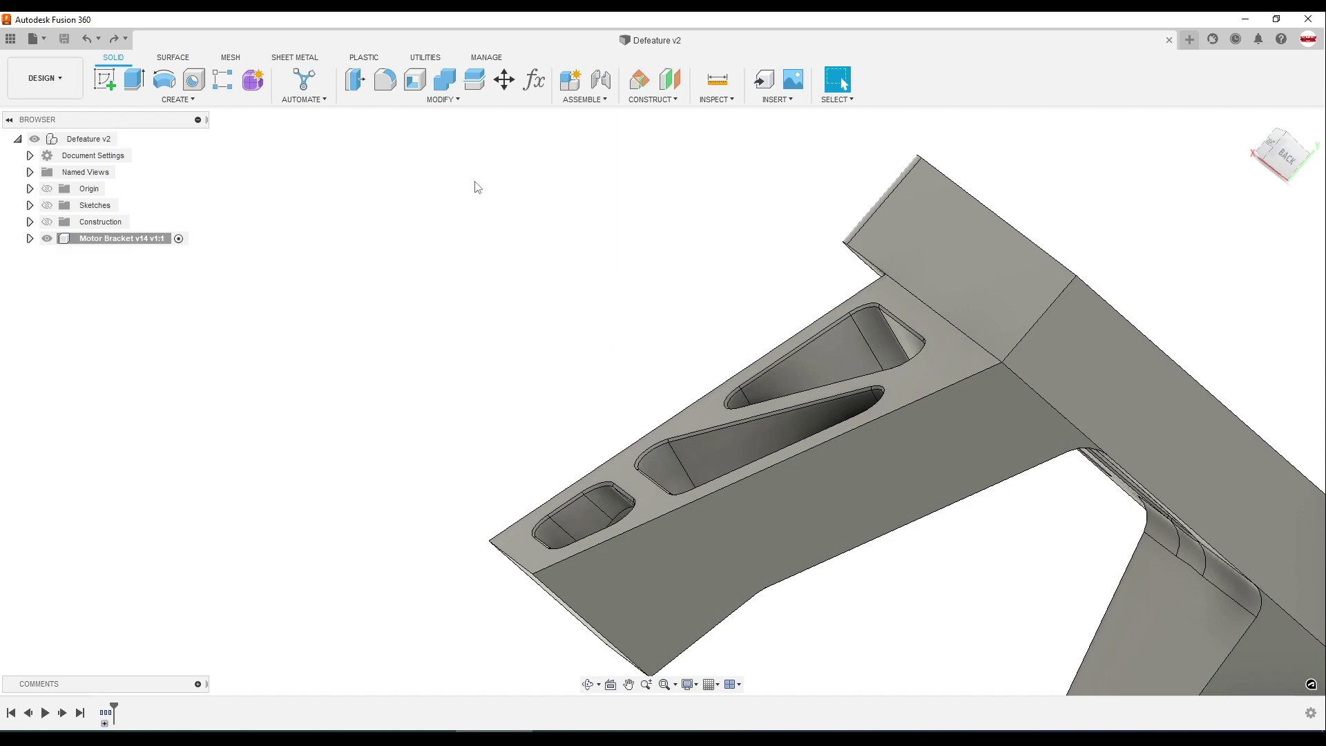
Delete every chamfer on the body, targeting Chamfer with Feature Size at maximum instead of Hole
{"action": "left_click", "coordinate": [446, 99]}
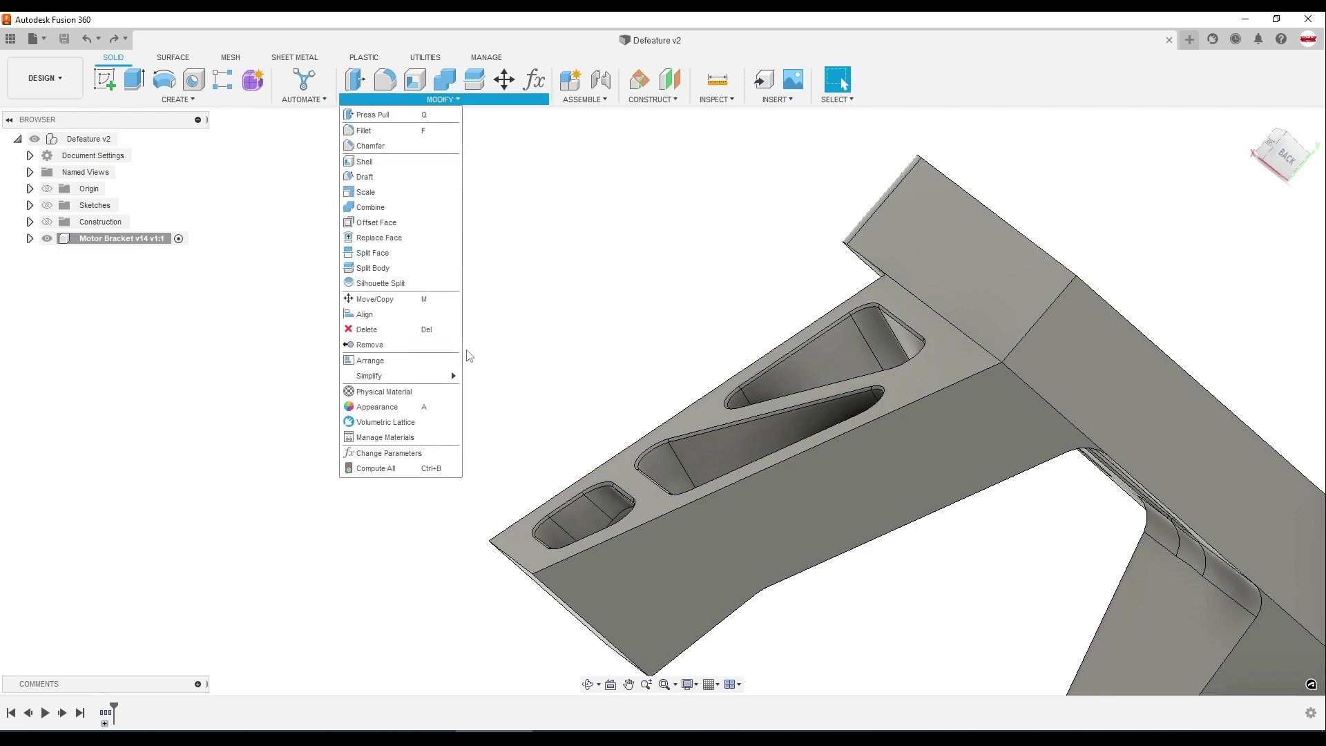
{"action": "left_click", "coordinate": [483, 374]}
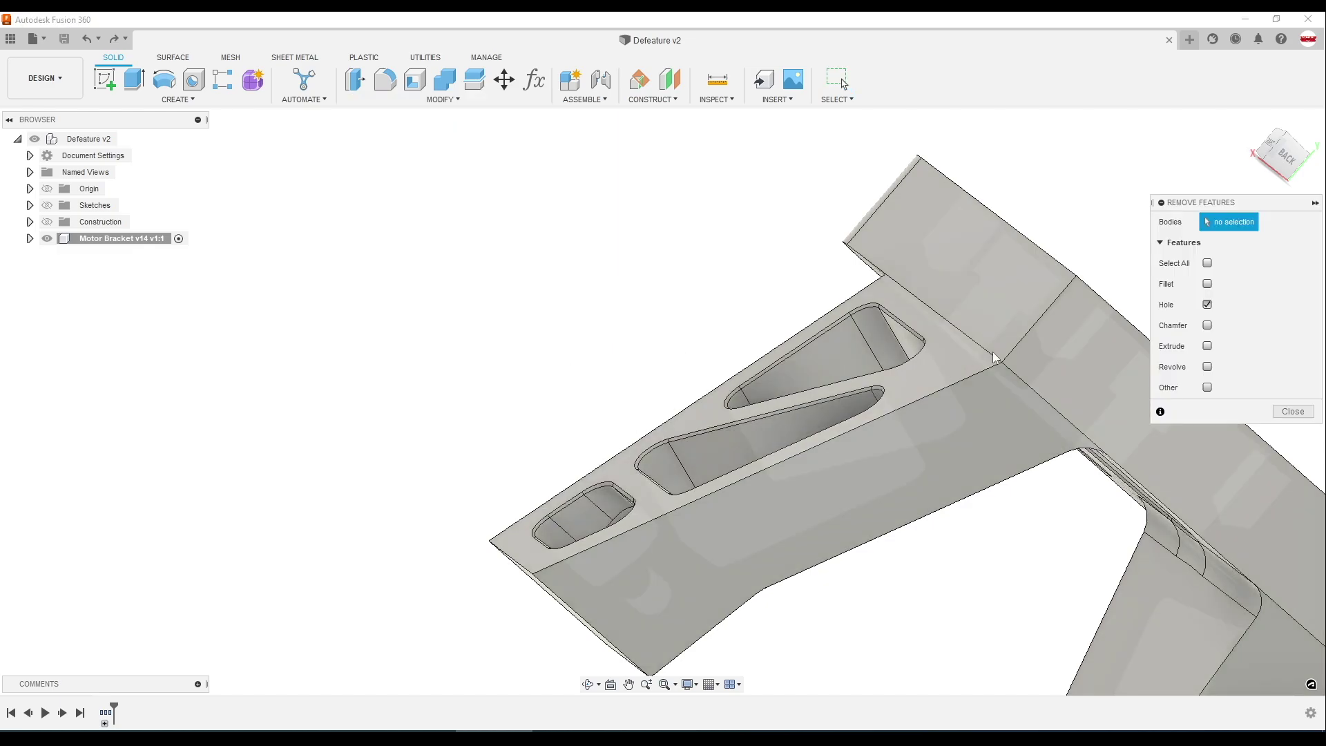
{"action": "left_click", "coordinate": [1207, 304]}
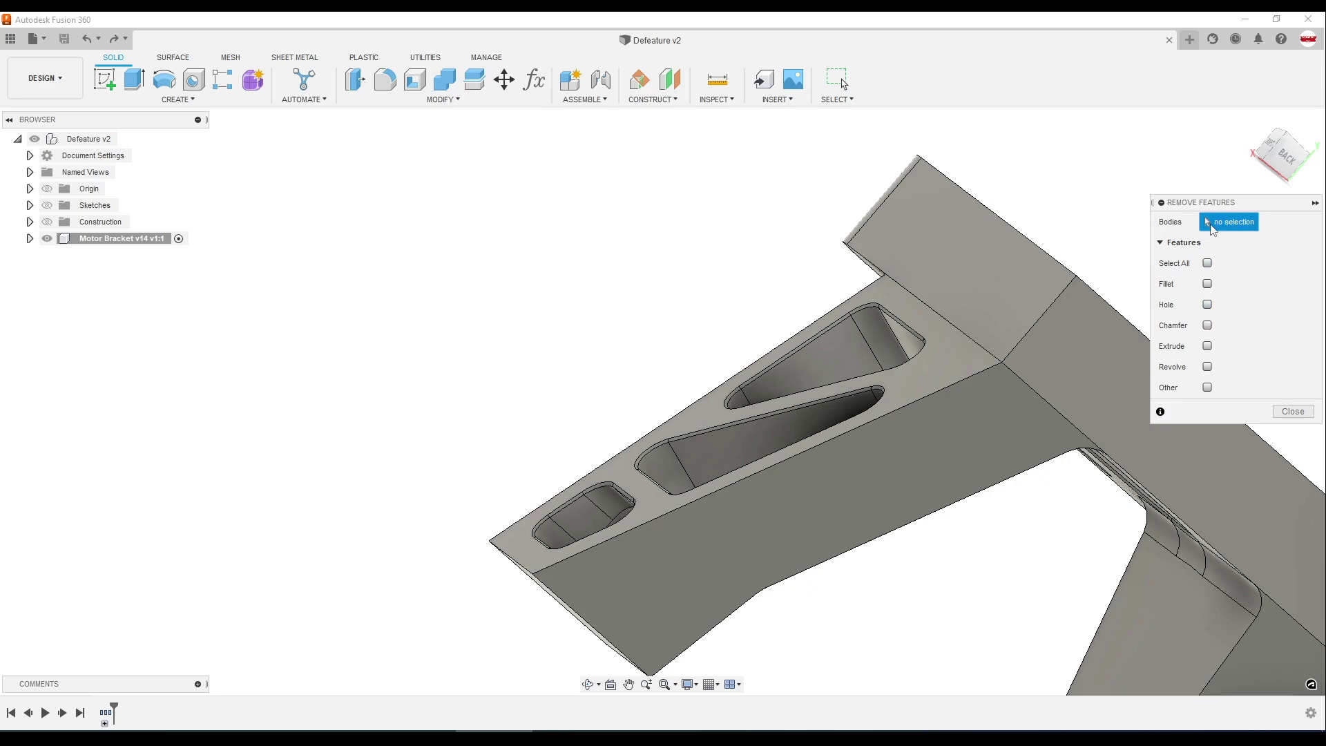
{"action": "left_click", "coordinate": [998, 304]}
{"action": "left_click", "coordinate": [1230, 367]}
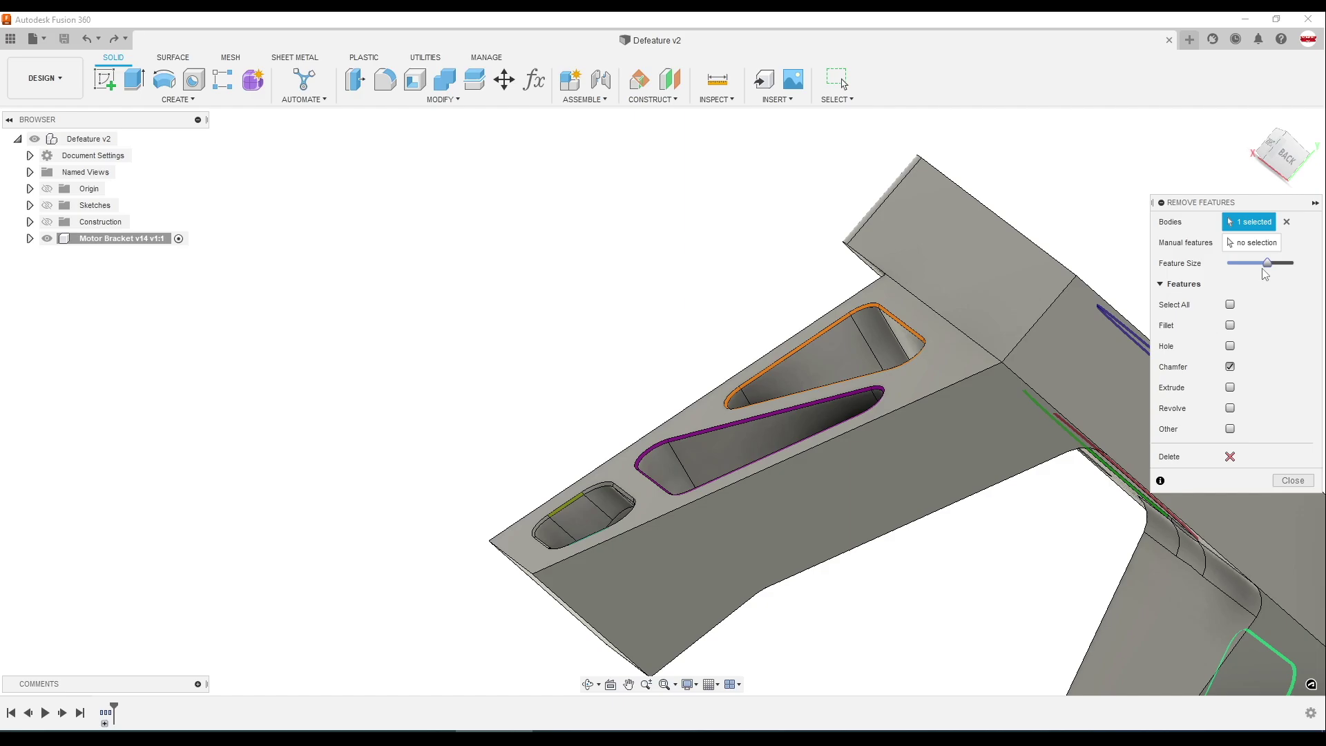
{"action": "left_click_drag", "start_coordinate": [1268, 263], "coordinate": [1305, 268]}
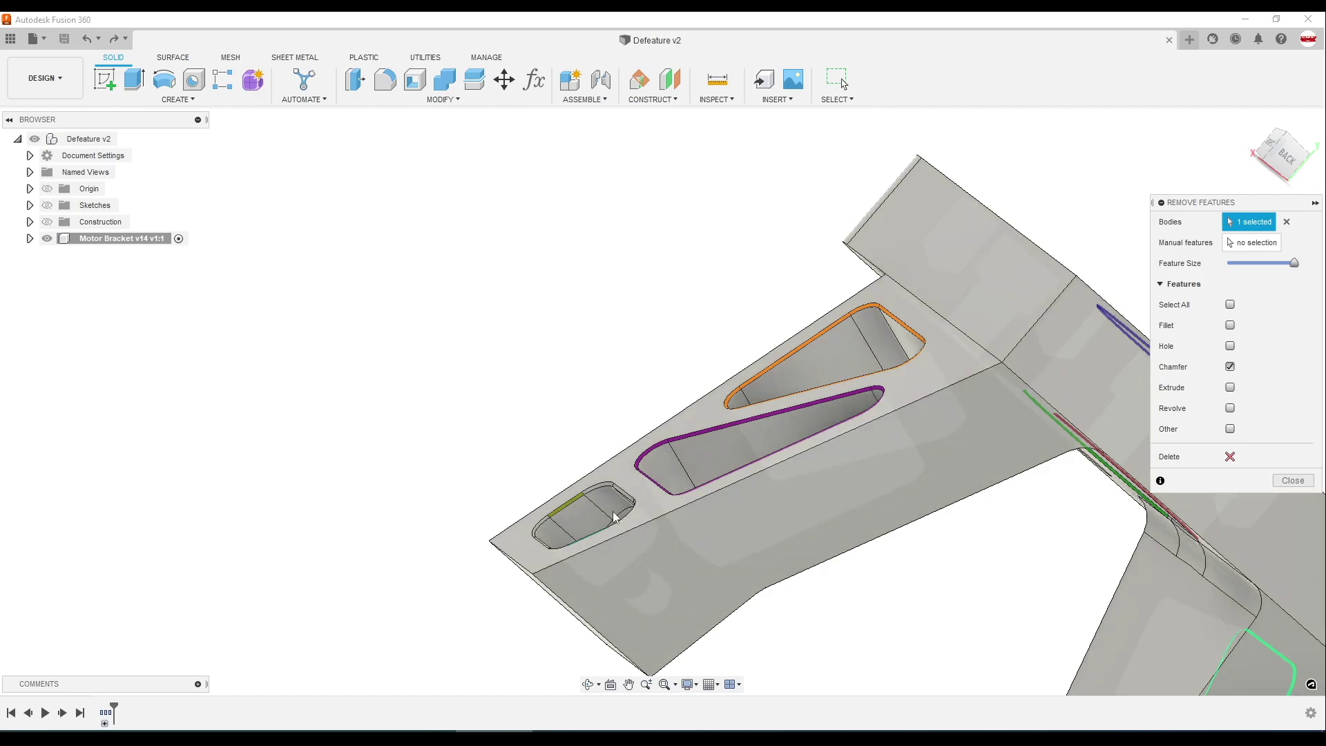
{"action": "middle_click_drag", "start_coordinate": [616, 518], "coordinate": [618, 549], "text": "shift"}
{"action": "middle_click_drag", "start_coordinate": [632, 501], "coordinate": [1001, 386], "text": "shift"}
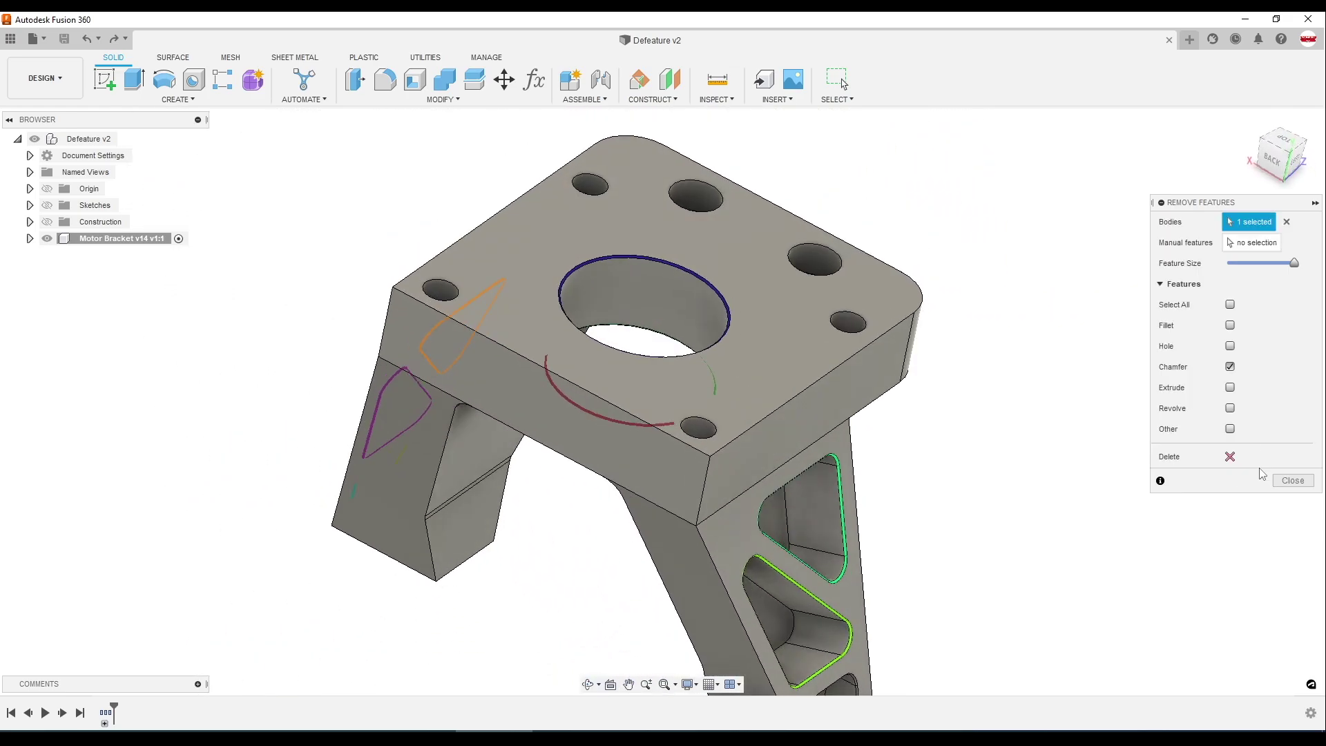
{"action": "left_click", "coordinate": [1230, 457]}
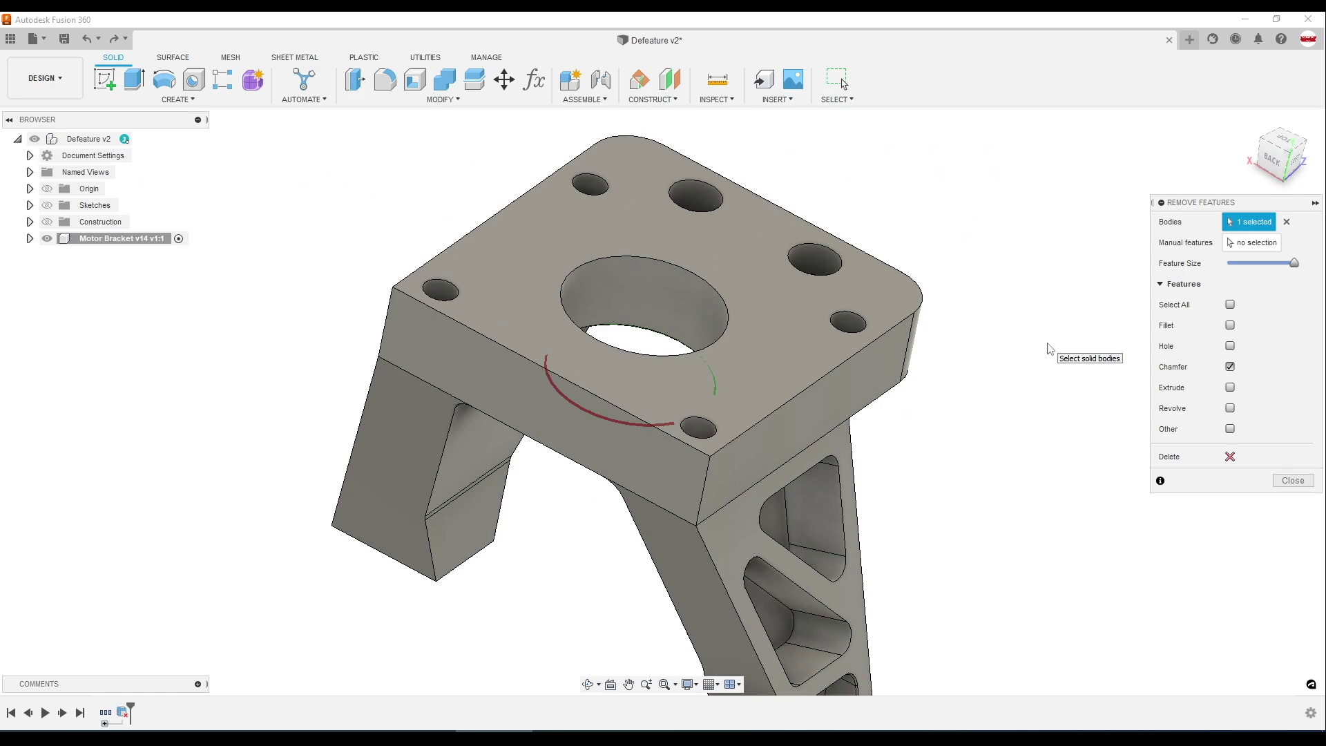
Restart Remove Features targeting extruded features on the body with a raised size limit
{"action": "left_click", "coordinate": [1290, 482]}
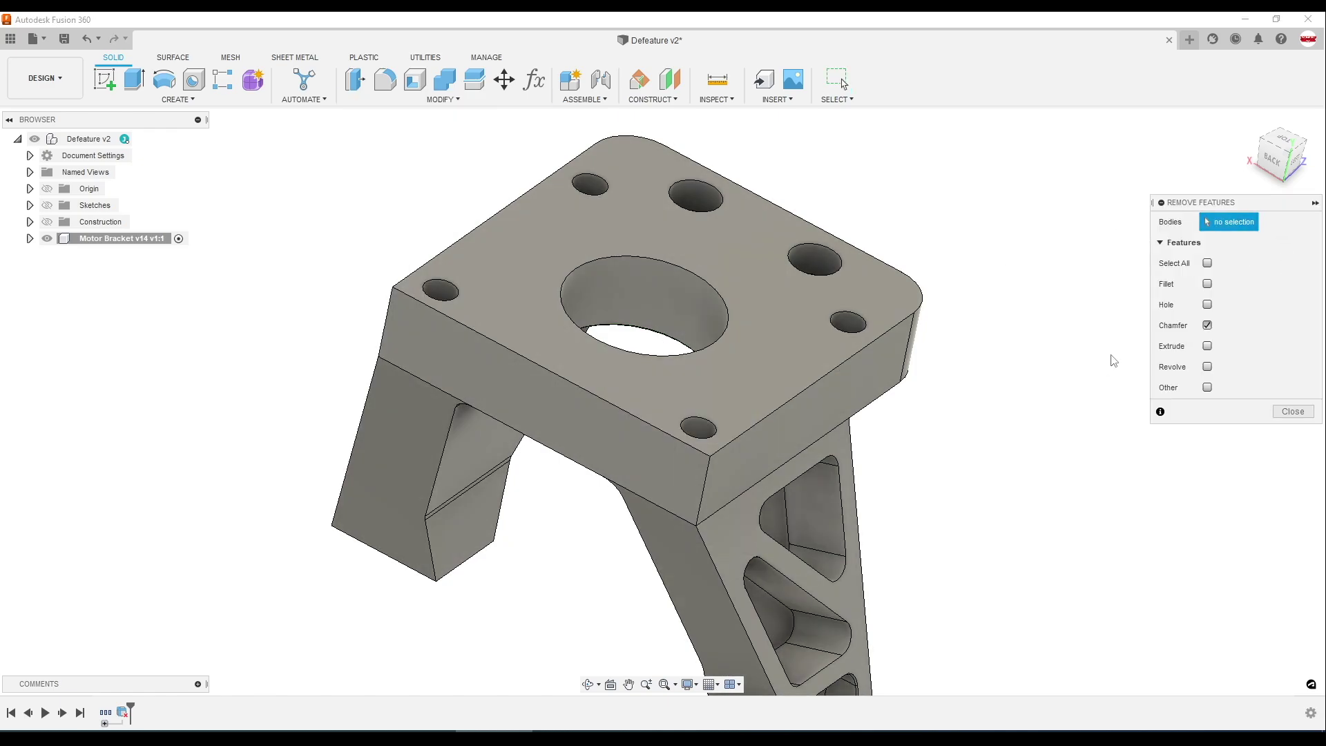
{"action": "left_click", "coordinate": [1207, 324]}
{"action": "left_click", "coordinate": [772, 299]}
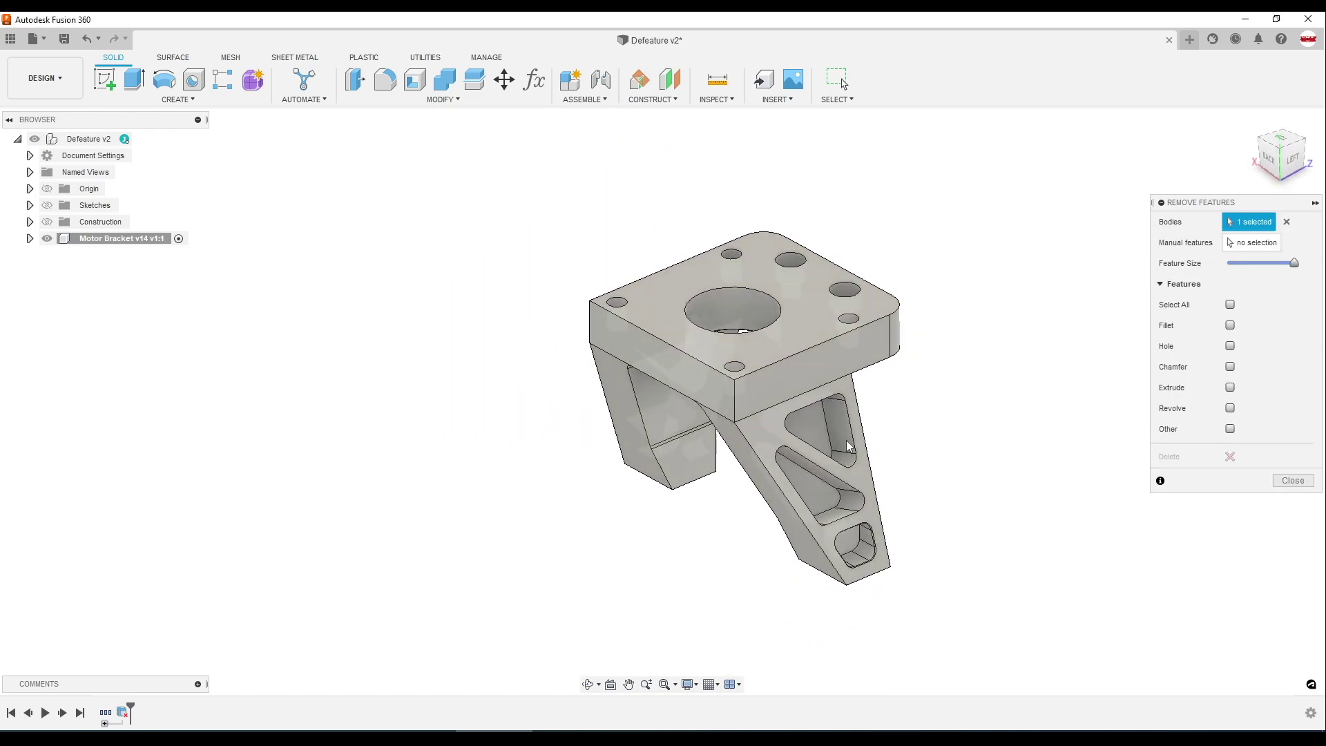
{"action": "left_click", "coordinate": [1230, 387]}
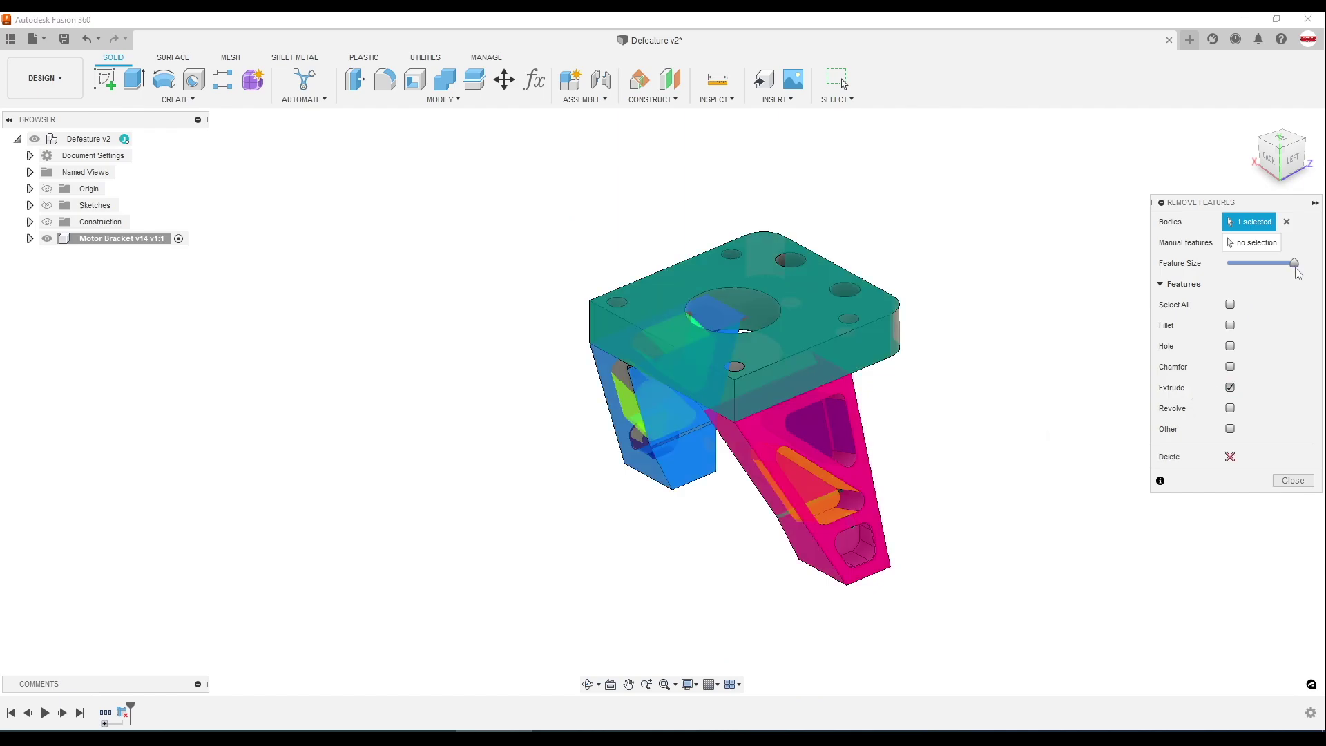
{"action": "mouse_move", "coordinate": [1293, 264]}
{"action": "left_mouse_down"}
{"action": "mouse_move", "coordinate": [1250, 272]}
{"action": "mouse_move", "coordinate": [1276, 272]}
{"action": "left_mouse_up"}
{"action": "middle_click_drag", "start_coordinate": [937, 312], "coordinate": [951, 239], "text": "shift"}
{"action": "middle_click_drag", "start_coordinate": [1136, 340], "coordinate": [1118, 276], "text": "shift"}
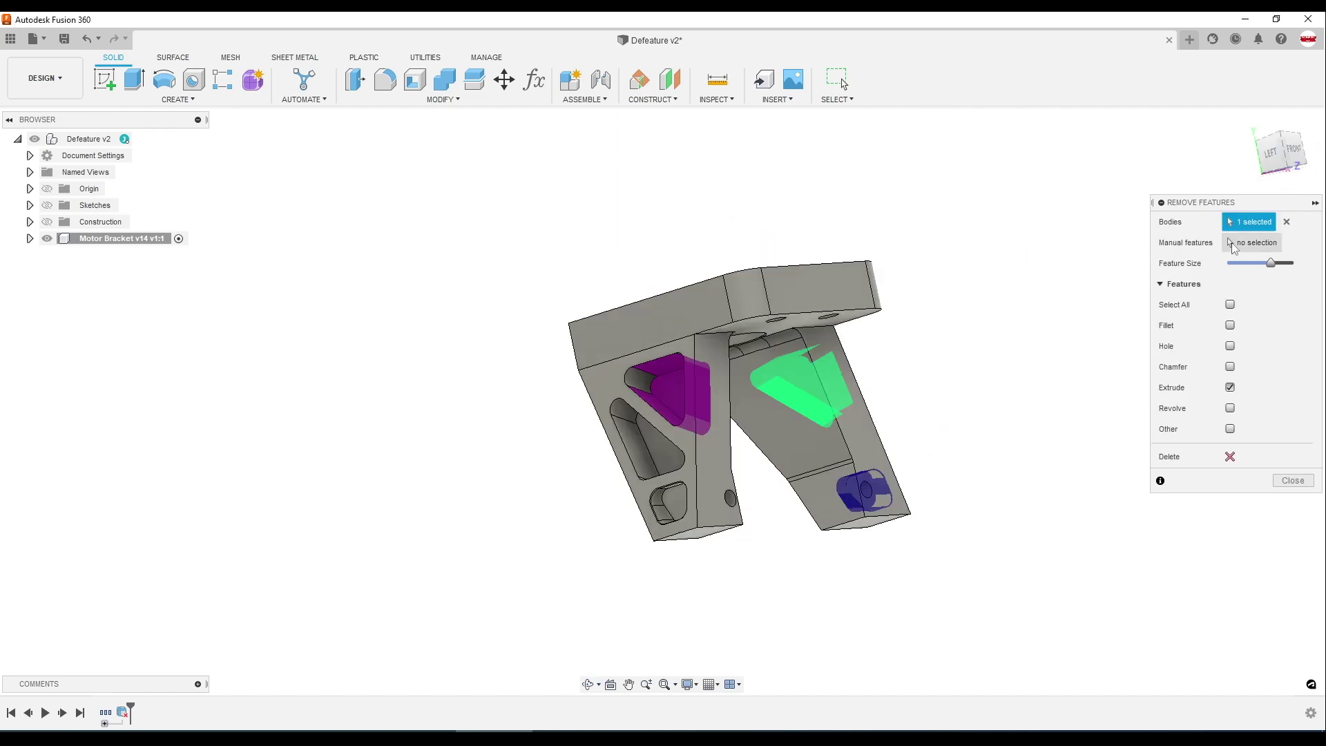
{"action": "left_click_drag", "start_coordinate": [1272, 263], "coordinate": [1279, 271]}
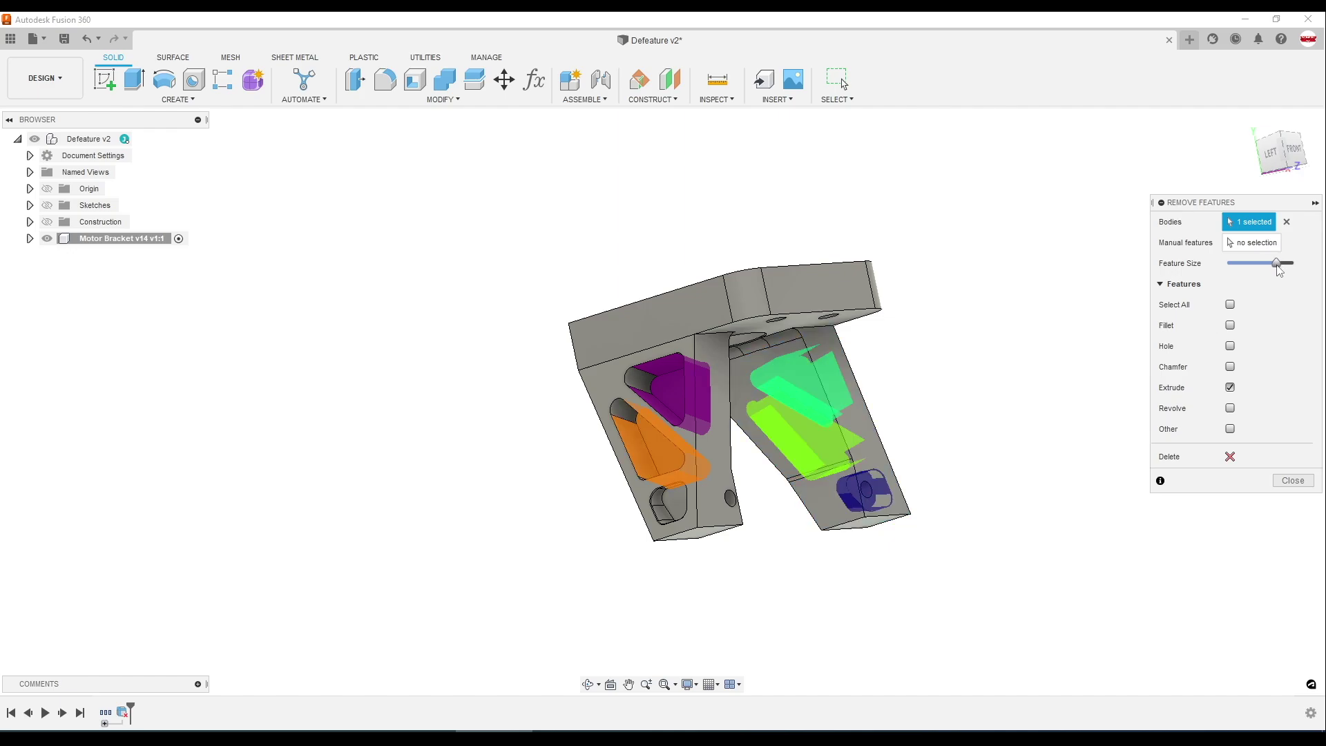
{"action": "middle_click_drag", "start_coordinate": [999, 311], "coordinate": [1094, 308], "text": "shift"}
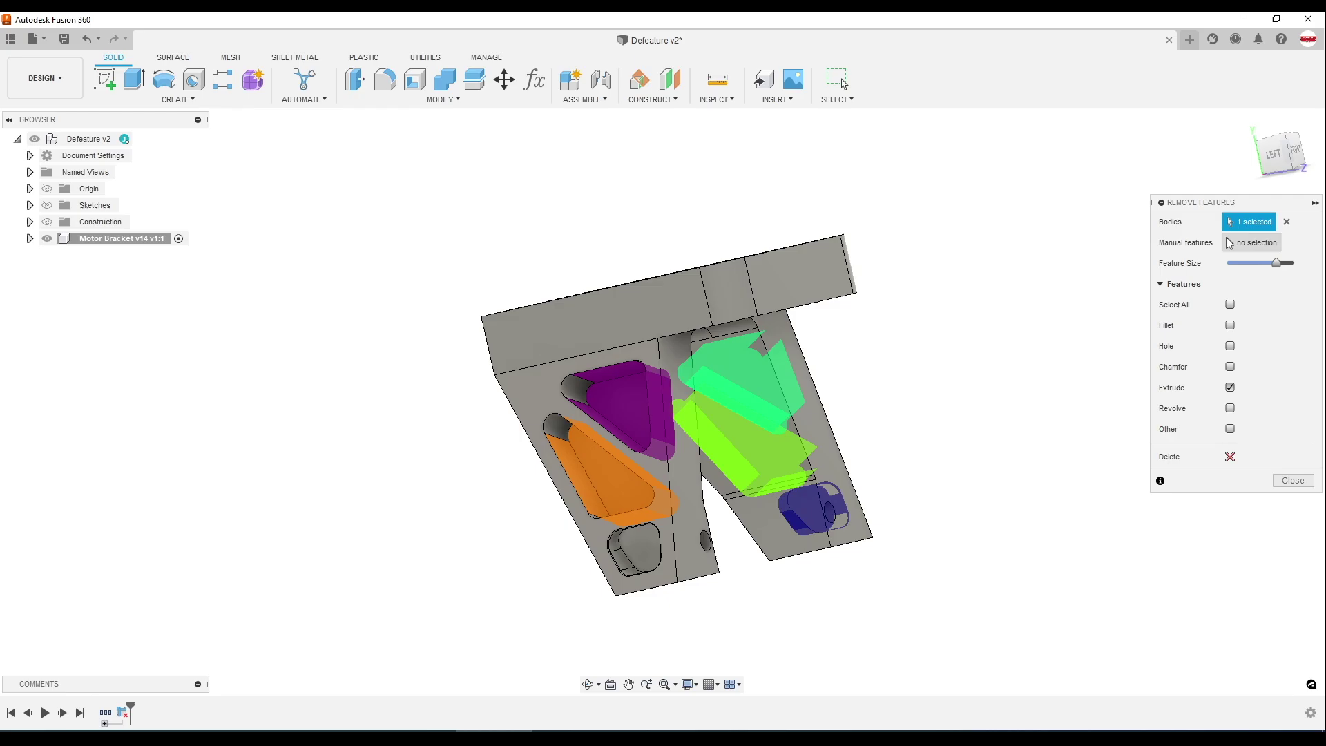
Manually pick the navy extruded pocket feature and delete it
{"action": "left_click", "coordinate": [1254, 243]}
{"action": "middle_click_drag", "start_coordinate": [1002, 414], "coordinate": [744, 503], "text": "shift"}
{"action": "left_click", "coordinate": [744, 502]}
{"action": "middle_click_drag", "start_coordinate": [1033, 497], "coordinate": [1247, 506], "text": "shift"}
{"action": "left_click", "coordinate": [1229, 456]}
{"action": "middle_click_drag", "start_coordinate": [1112, 400], "coordinate": [1057, 376], "text": "shift"}
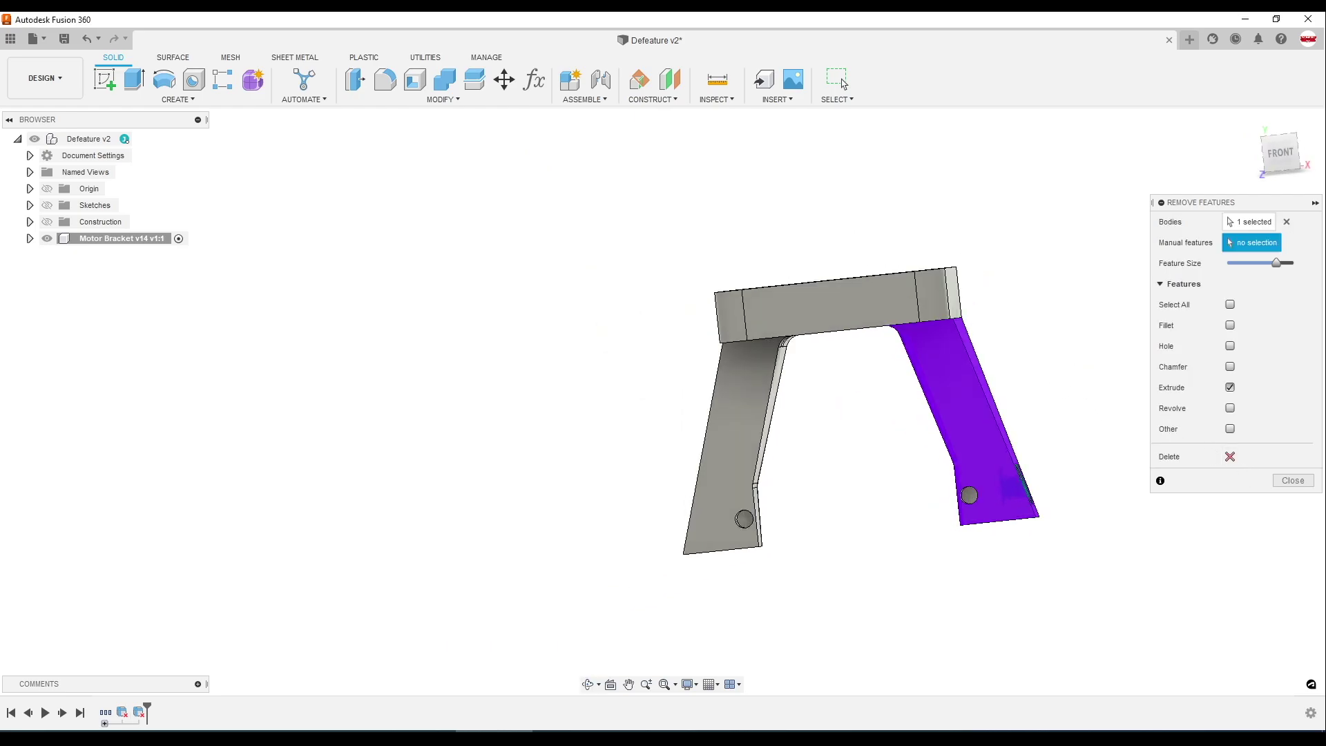